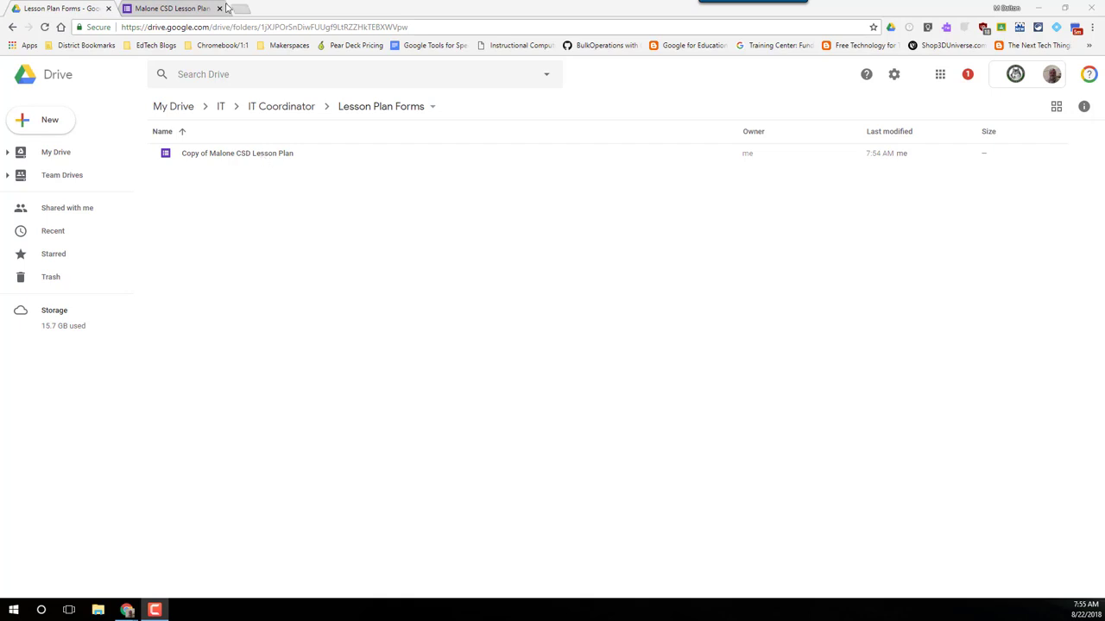
Step: Open the Copy of Malone CSD Lesson Plan form from the Lesson Plan Forms folder
{"action": "double_click", "coordinate": [238, 156]}
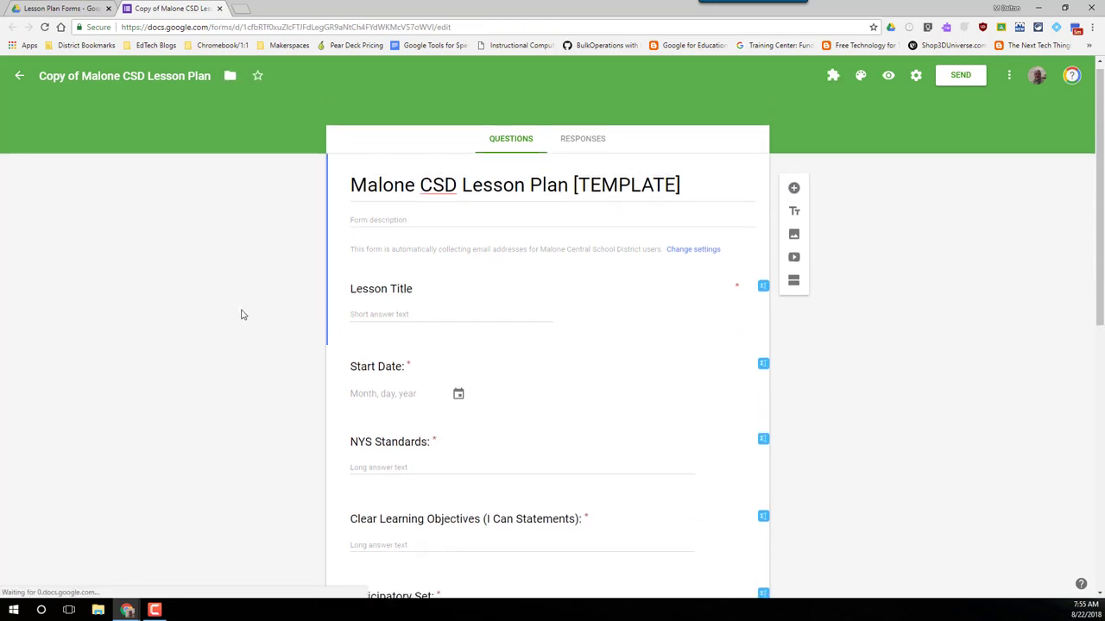
Step: Scroll down the form editor to review the questions from Lesson Title onward
{"action": "scroll", "coordinate": [226, 310], "scroll_direction": "down", "scroll_amount": 3}
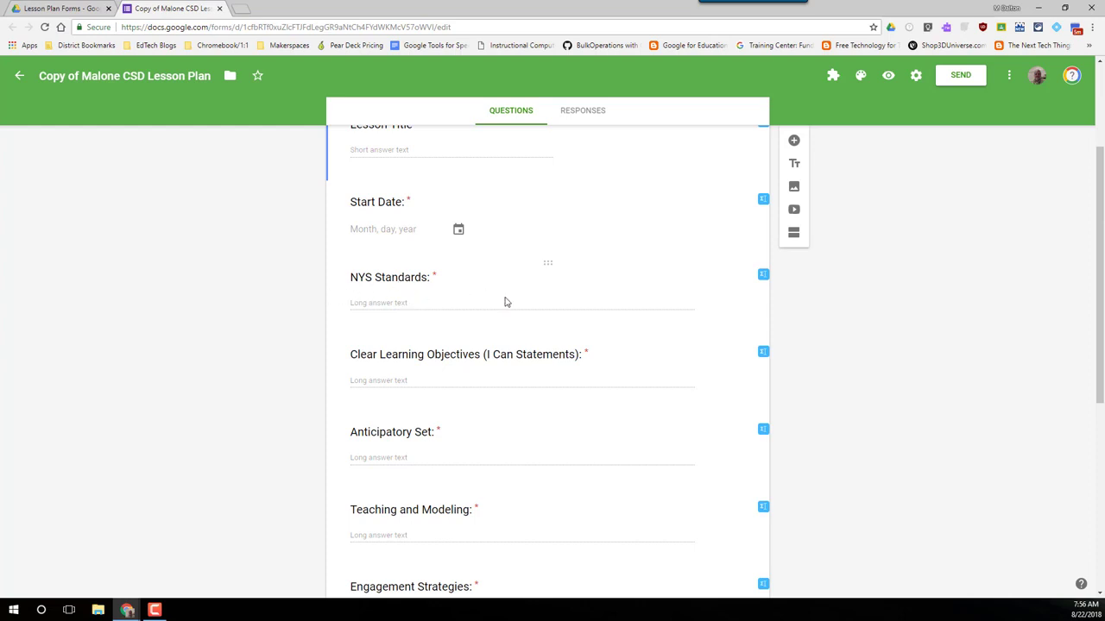
Step: Make NYS Standards a Checkboxes question with choices 'standard 1' and Option 2, then preview
{"action": "left_click", "coordinate": [457, 290]}
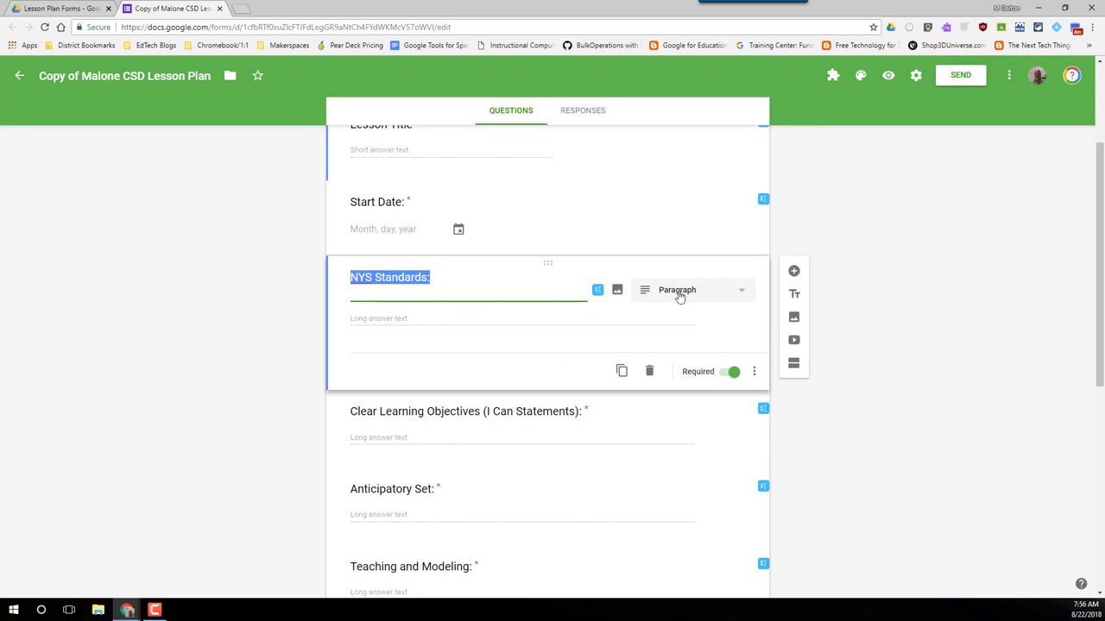
{"action": "left_click", "coordinate": [742, 294]}
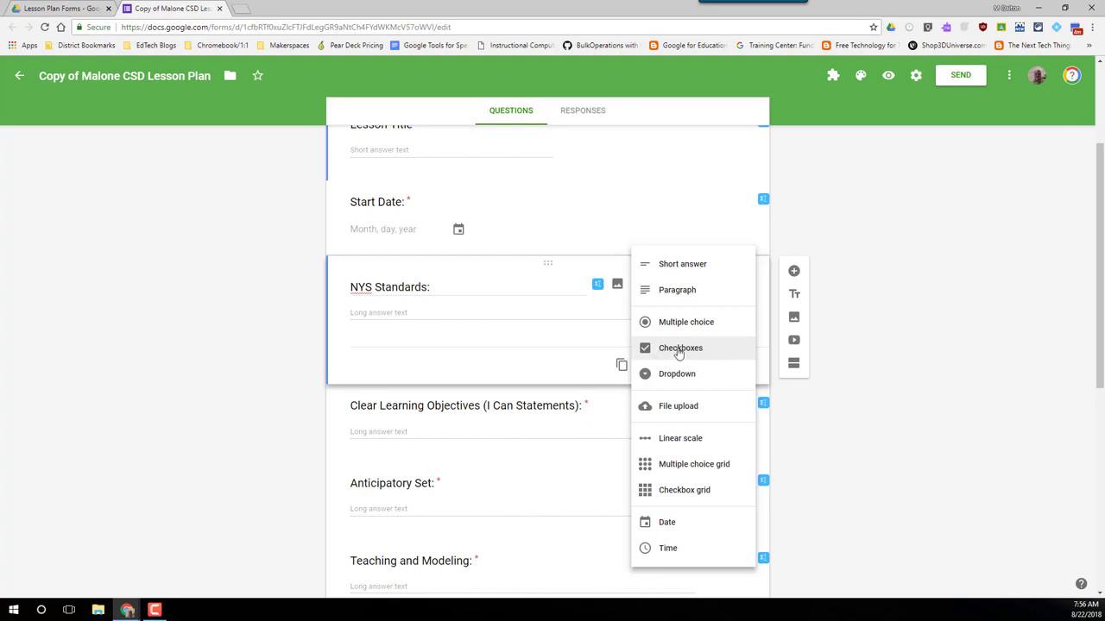
{"action": "left_click", "coordinate": [679, 350]}
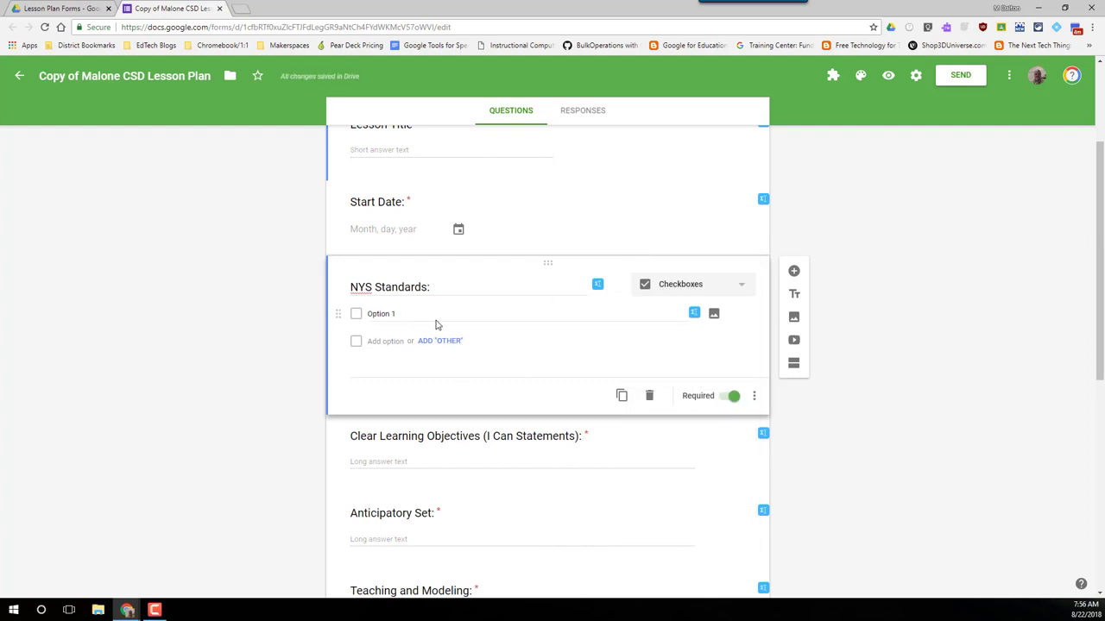
{"action": "left_click", "coordinate": [380, 314]}
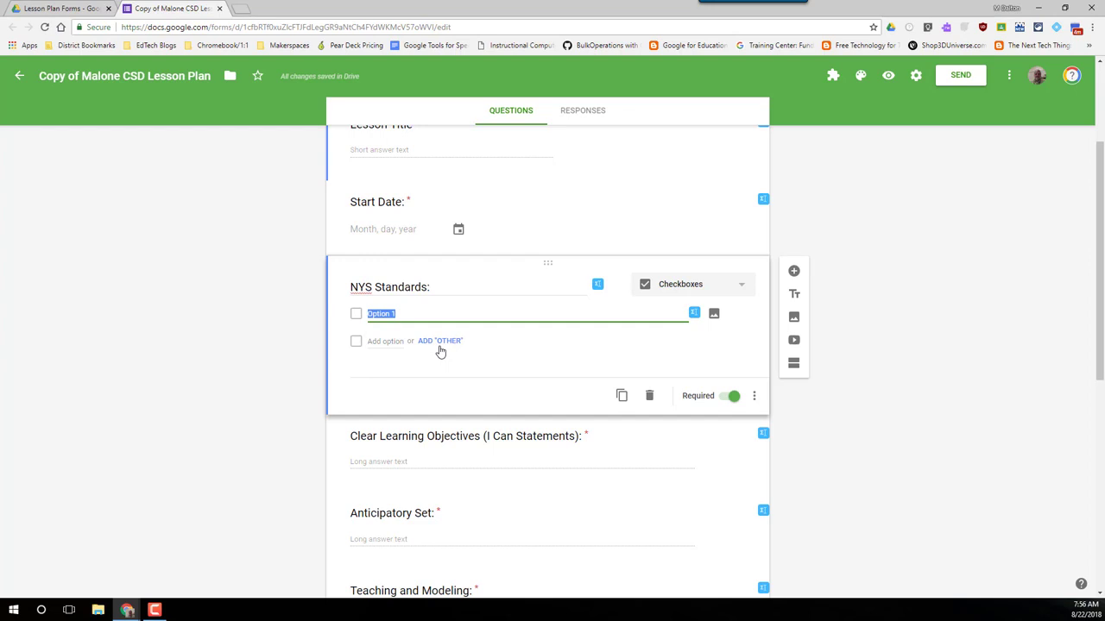
{"action": "type", "text": "standard"}
{"action": "key", "text": "Return"}
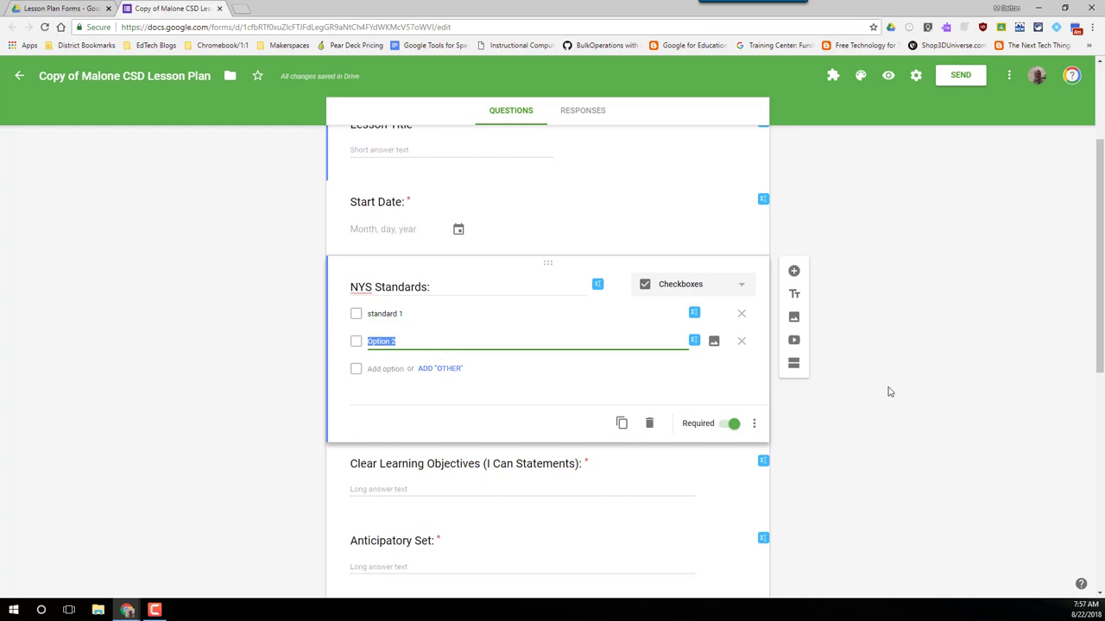
{"action": "left_click", "coordinate": [887, 78]}
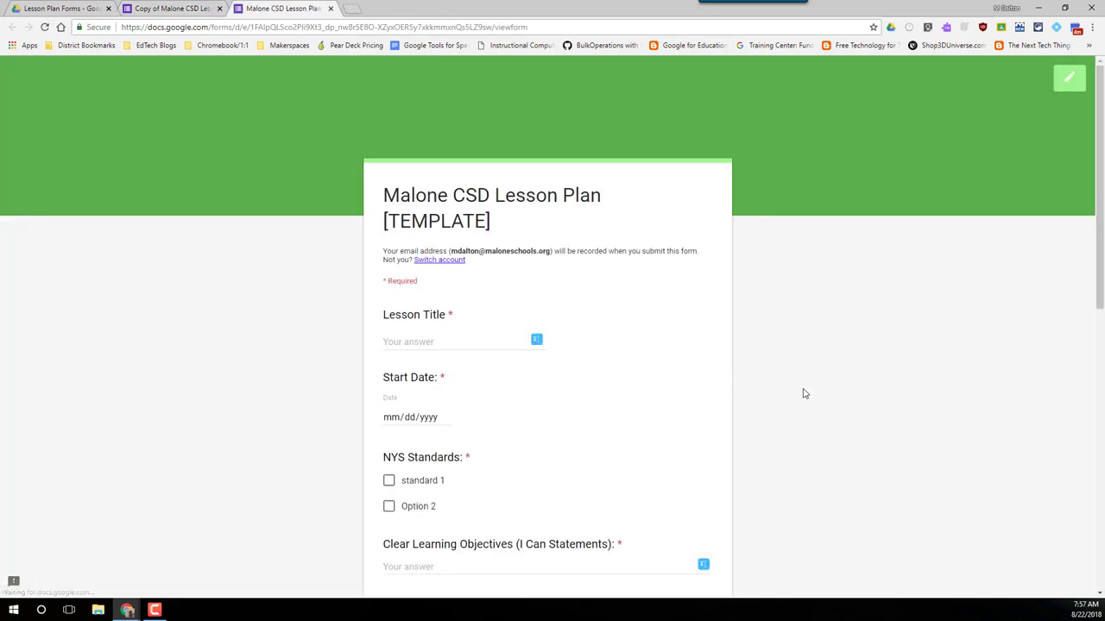
{"action": "scroll", "coordinate": [803, 394], "scroll_direction": "down", "scroll_amount": 2}
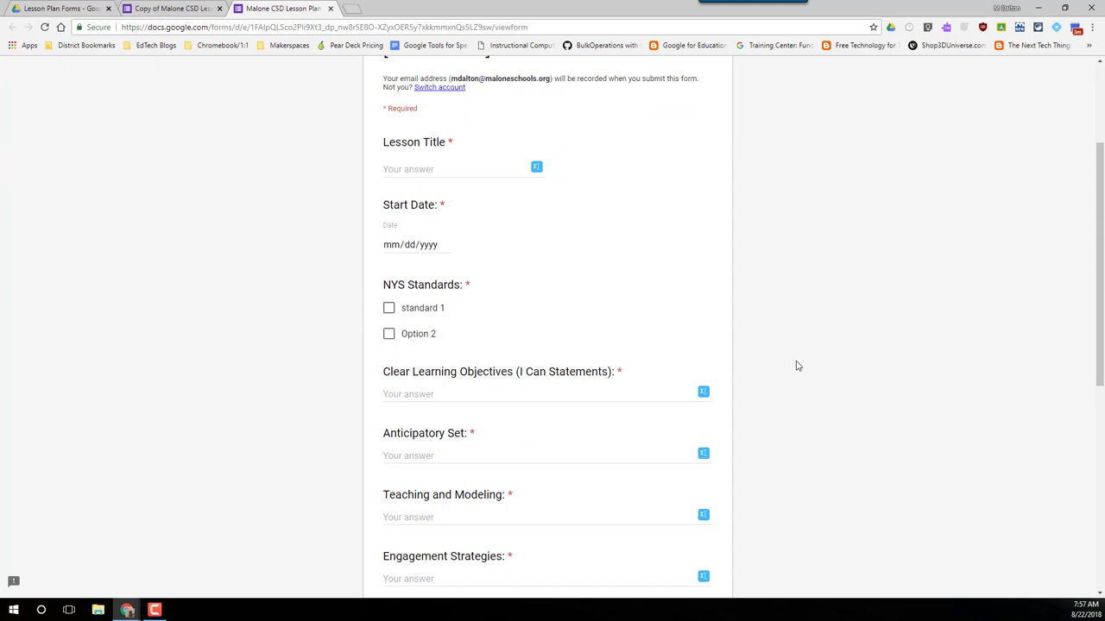
{"action": "scroll", "coordinate": [793, 366], "scroll_direction": "up", "scroll_amount": 2}
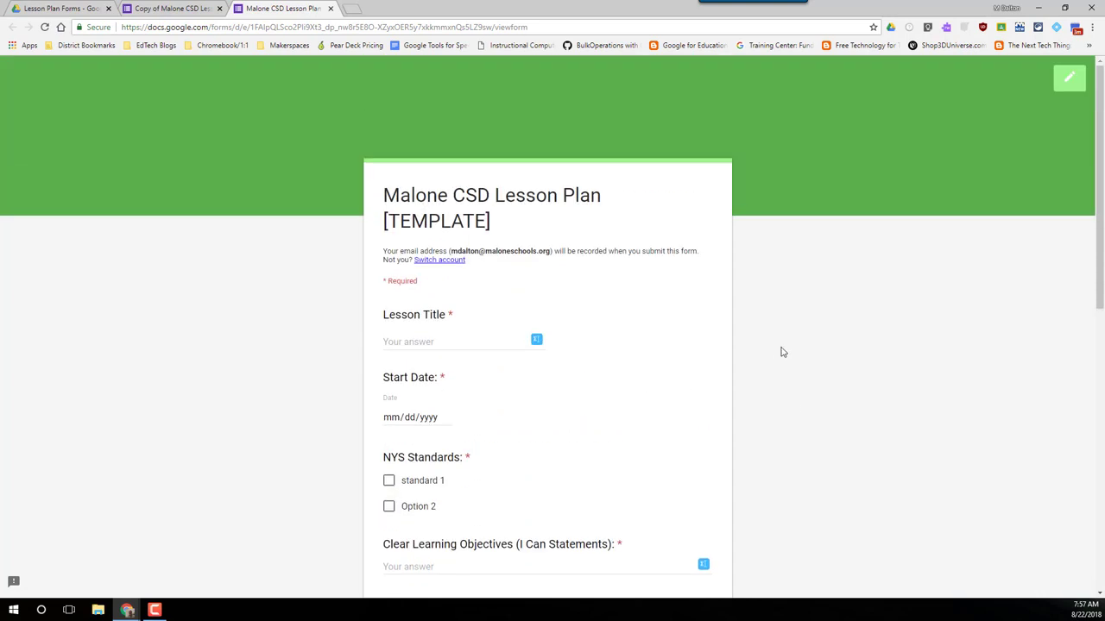
{"action": "left_click", "coordinate": [328, 9]}
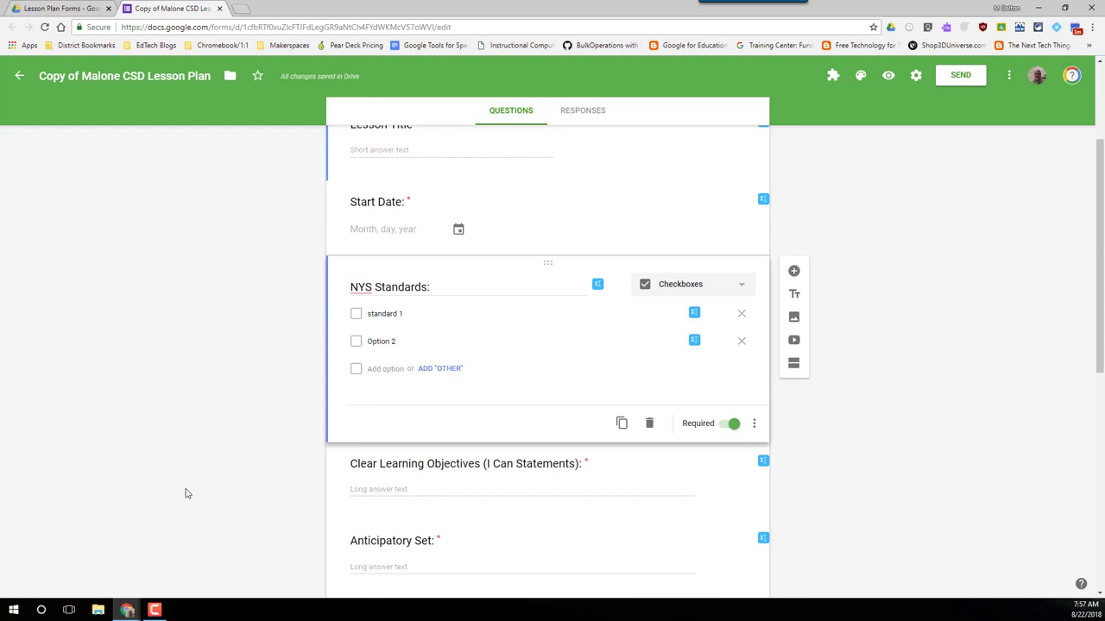
Step: Scroll through the form and select the Anticipatory Set question
{"action": "scroll", "coordinate": [207, 464], "scroll_direction": "up", "scroll_amount": 2}
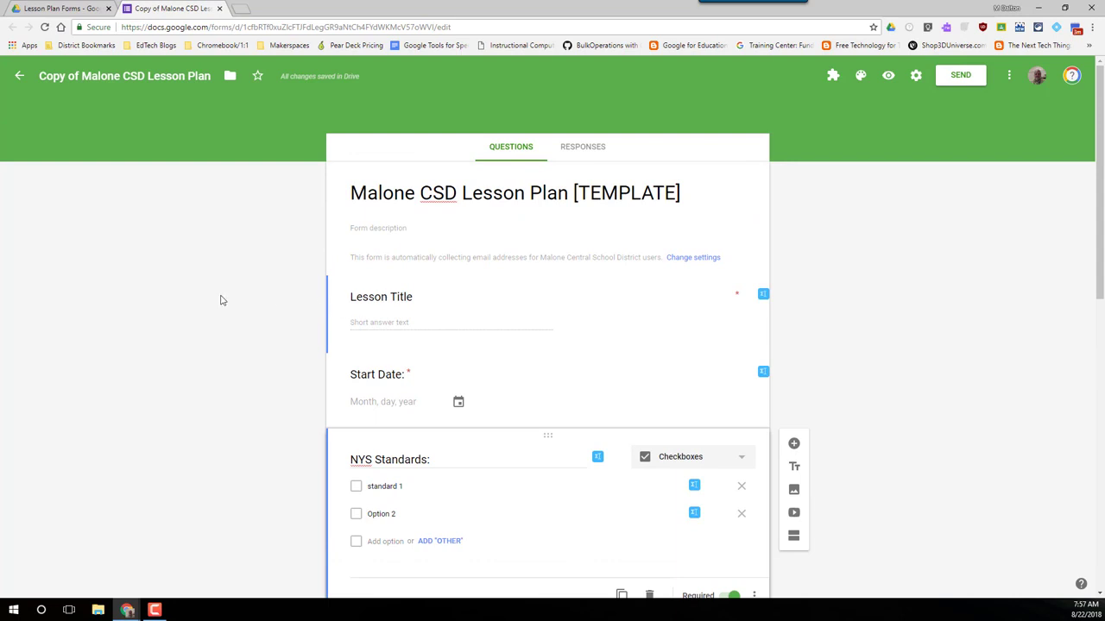
{"action": "scroll", "coordinate": [202, 499], "scroll_direction": "down", "scroll_amount": 4}
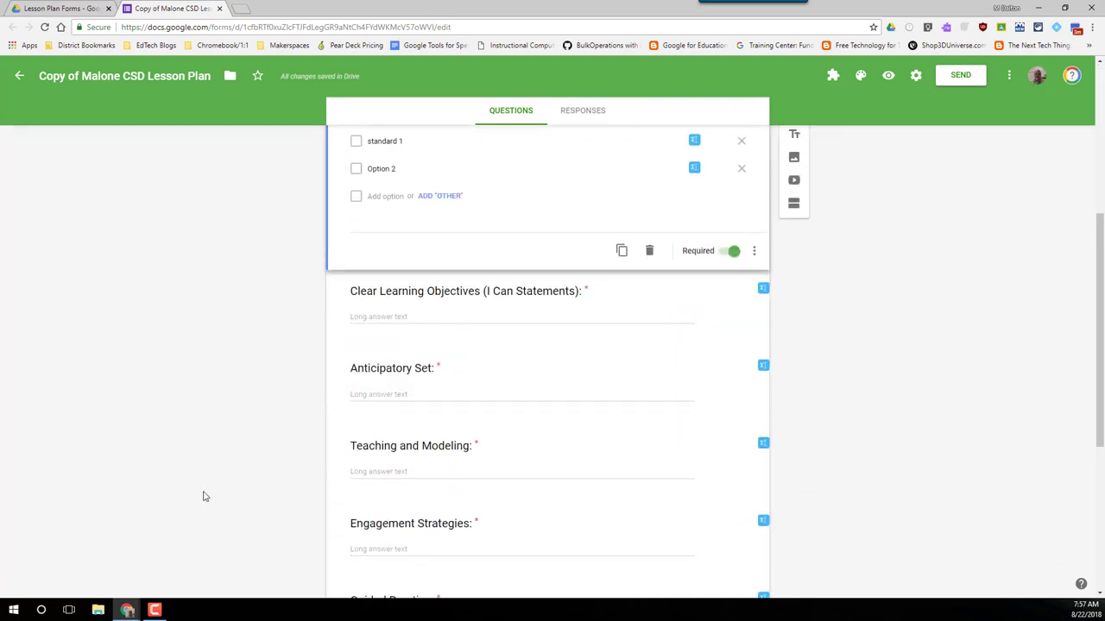
{"action": "left_click", "coordinate": [431, 370]}
{"action": "scroll", "coordinate": [247, 435], "scroll_direction": "down", "scroll_amount": 2}
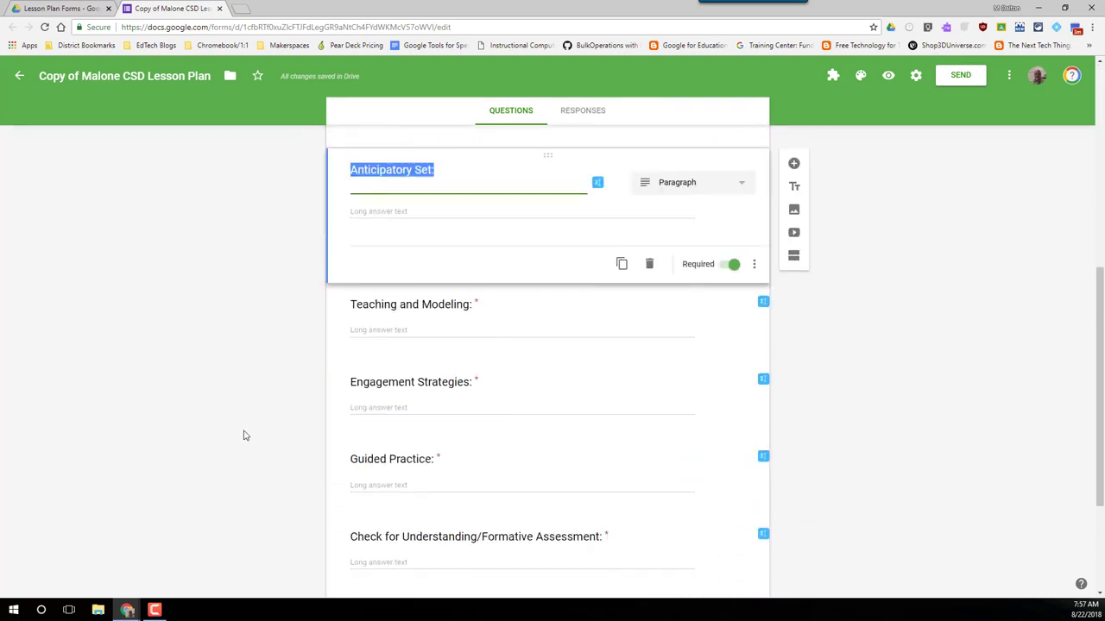
{"action": "scroll", "coordinate": [243, 436], "scroll_direction": "down", "scroll_amount": 2}
{"action": "scroll", "coordinate": [239, 424], "scroll_direction": "up", "scroll_amount": 6}
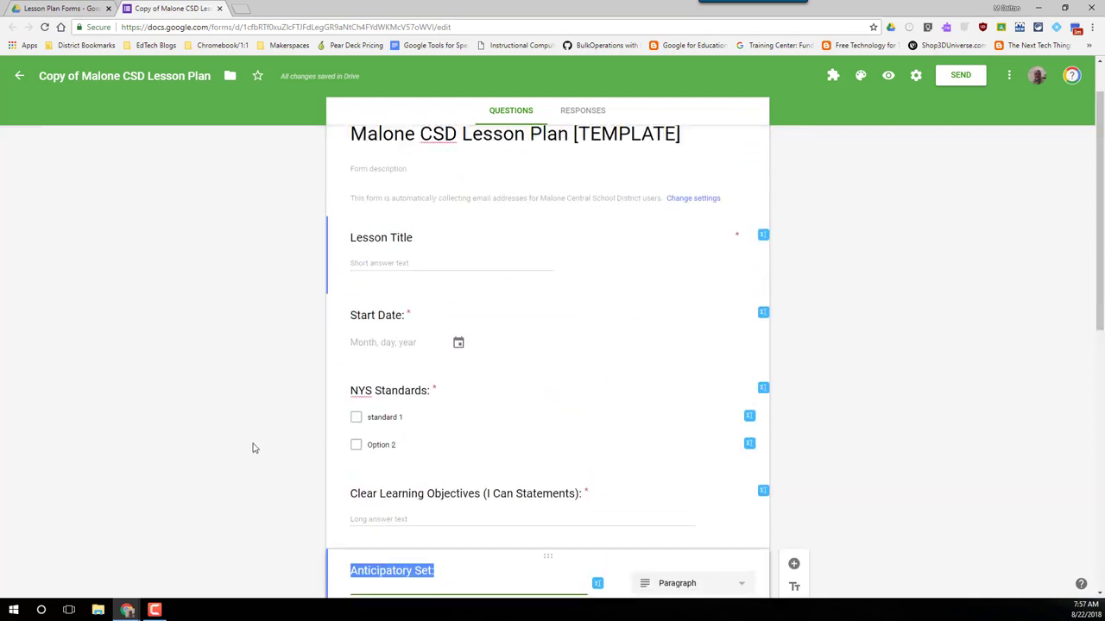
{"action": "scroll", "coordinate": [253, 447], "scroll_direction": "up", "scroll_amount": 1}
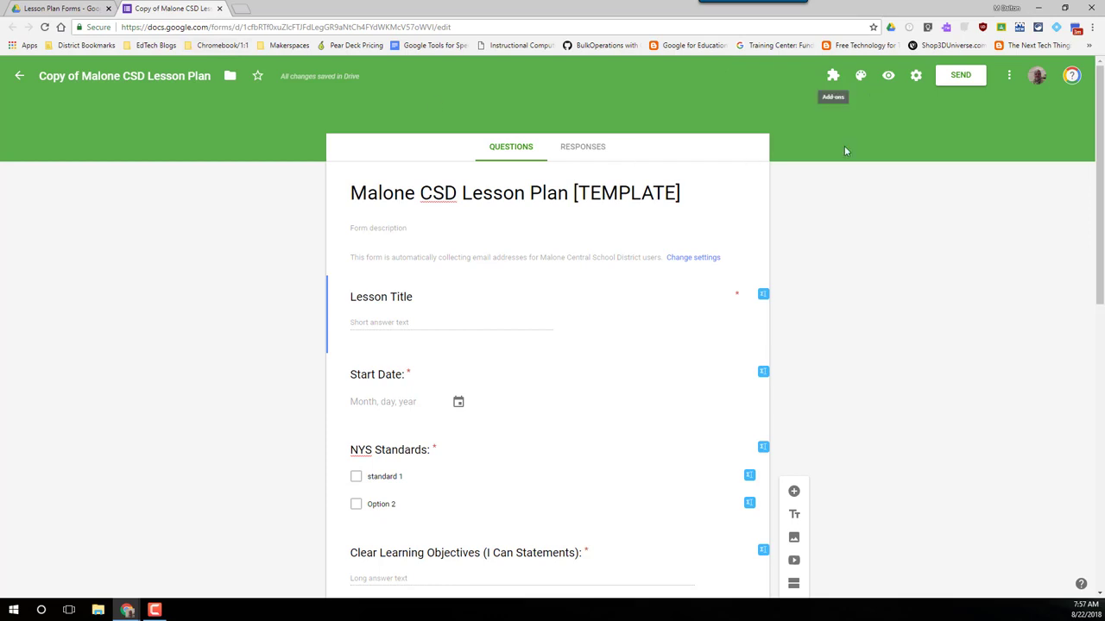
Step: View the Anticipatory Set question's settings unchanged, then return to the Lesson Plan Forms folder
{"action": "scroll", "coordinate": [364, 458], "scroll_direction": "down", "scroll_amount": 2}
{"action": "left_click", "coordinate": [360, 458]}
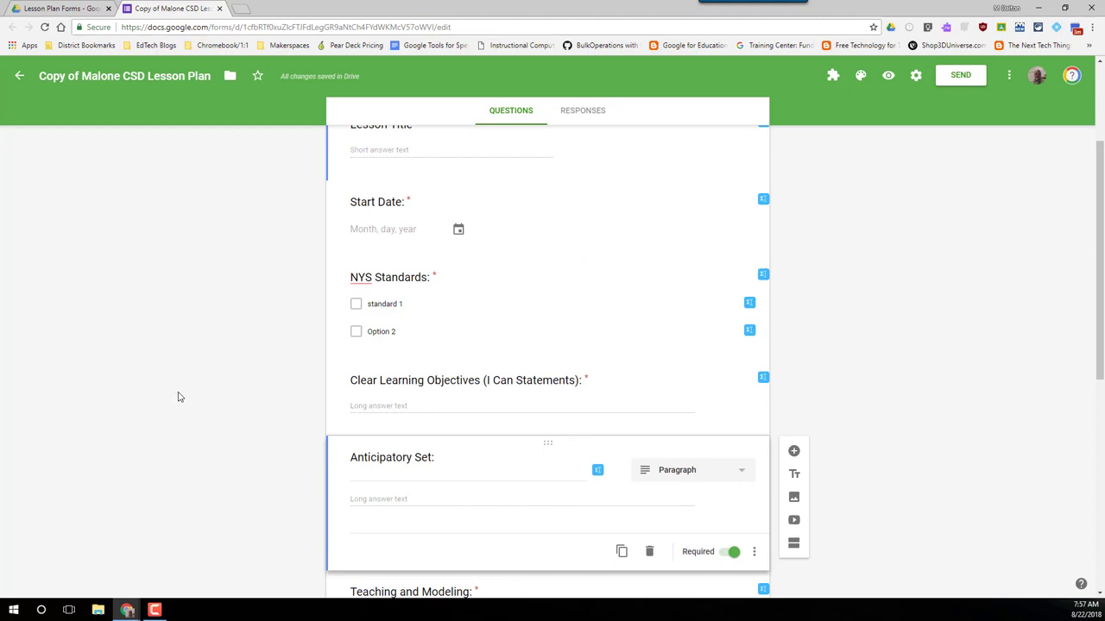
{"action": "scroll", "coordinate": [179, 397], "scroll_direction": "down", "scroll_amount": 1}
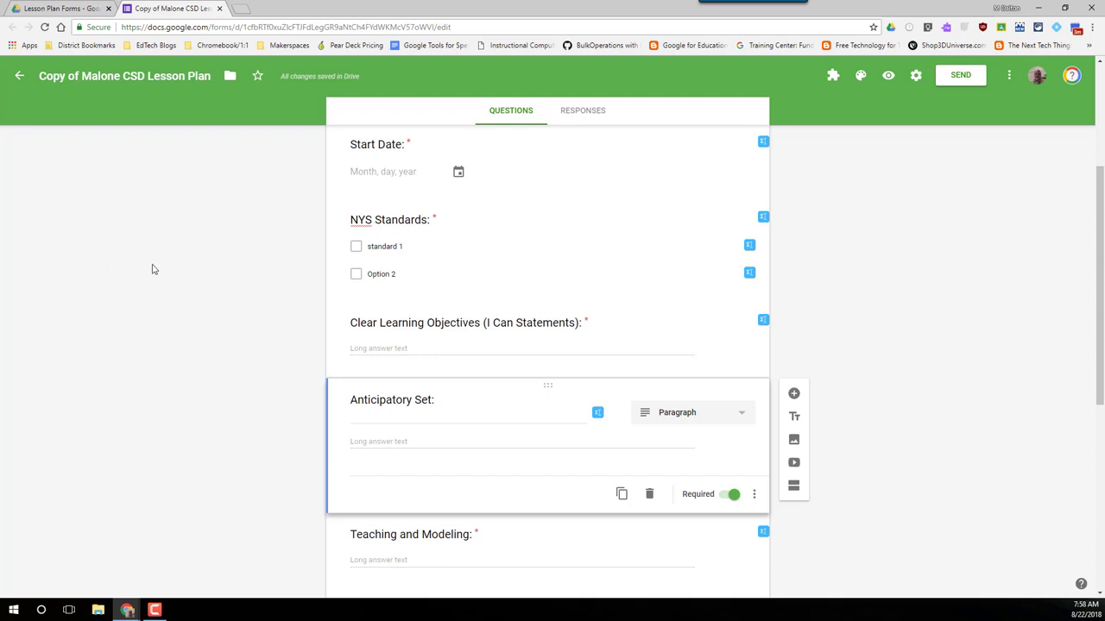
{"action": "scroll", "coordinate": [195, 383], "scroll_direction": "up", "scroll_amount": 2}
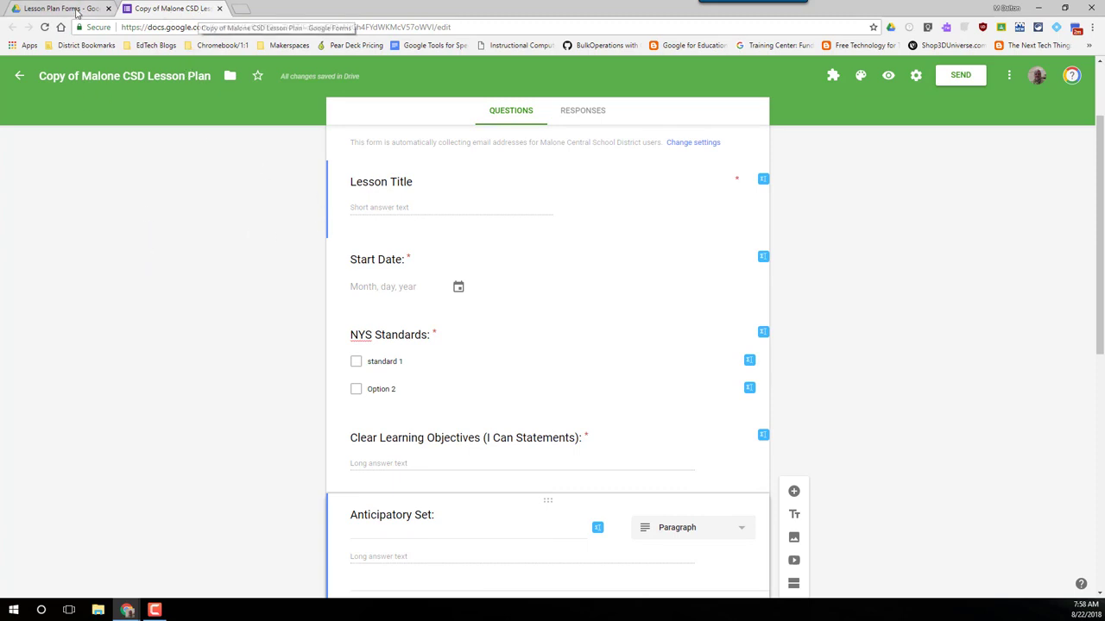
{"action": "left_click", "coordinate": [592, 579]}
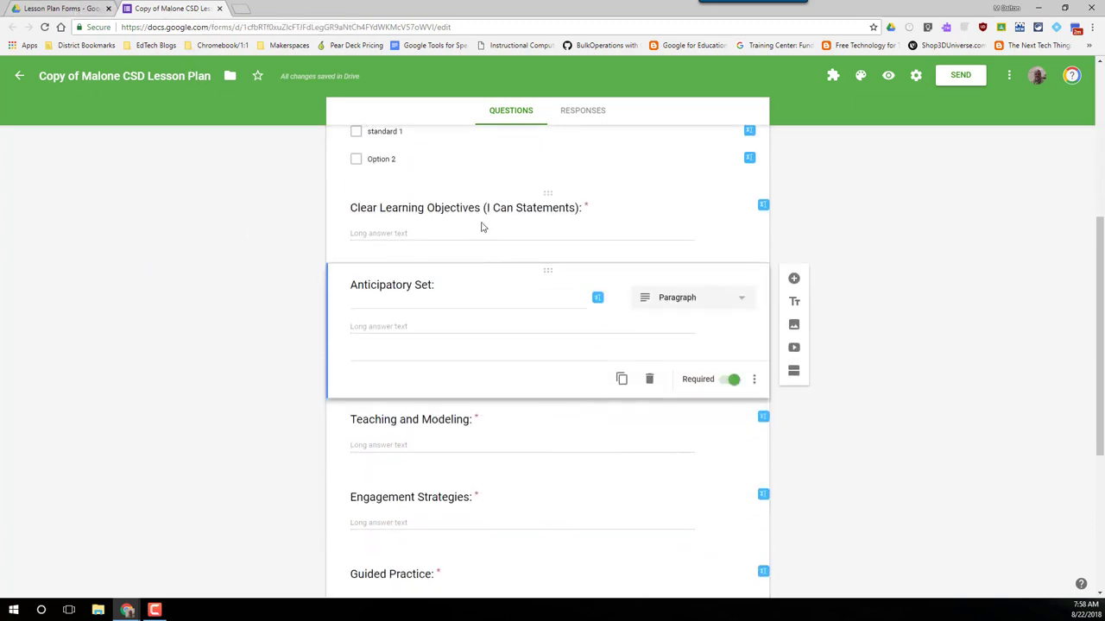
{"action": "scroll", "coordinate": [441, 336], "scroll_direction": "up", "scroll_amount": 4}
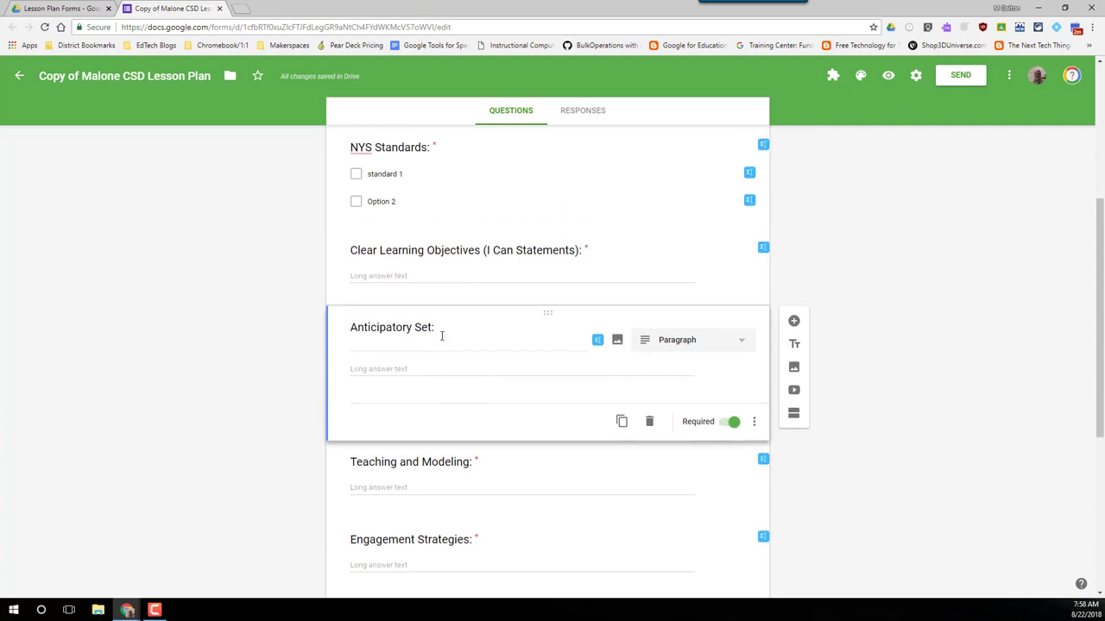
{"action": "left_click", "coordinate": [76, 7]}
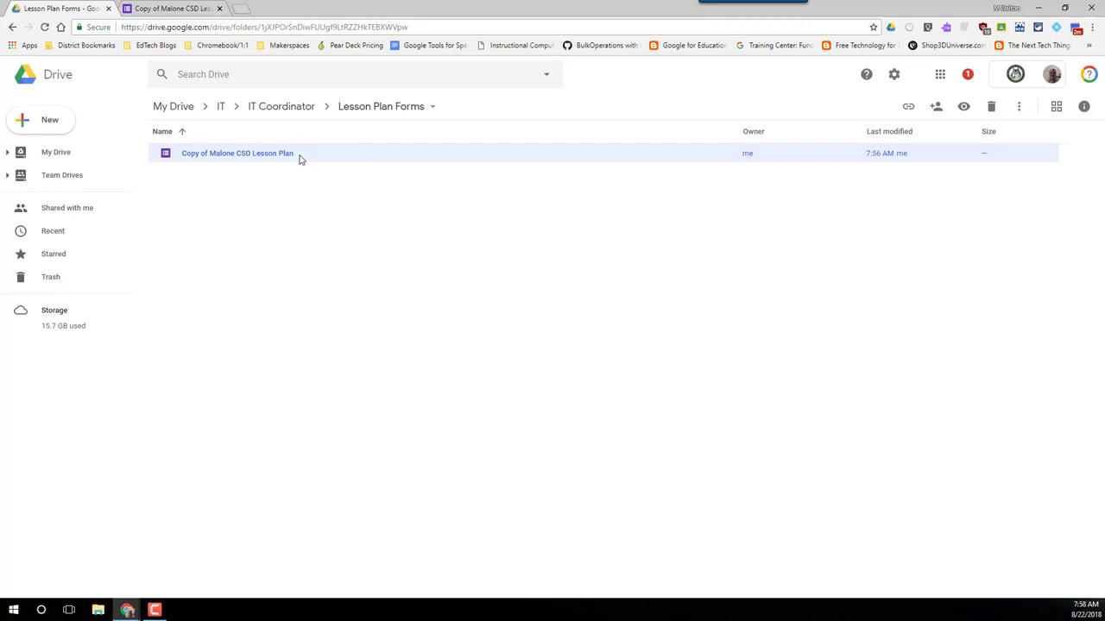
Step: Make another copy of the lesson plan form in Drive and return to its editor
{"action": "right_click", "coordinate": [229, 158]}
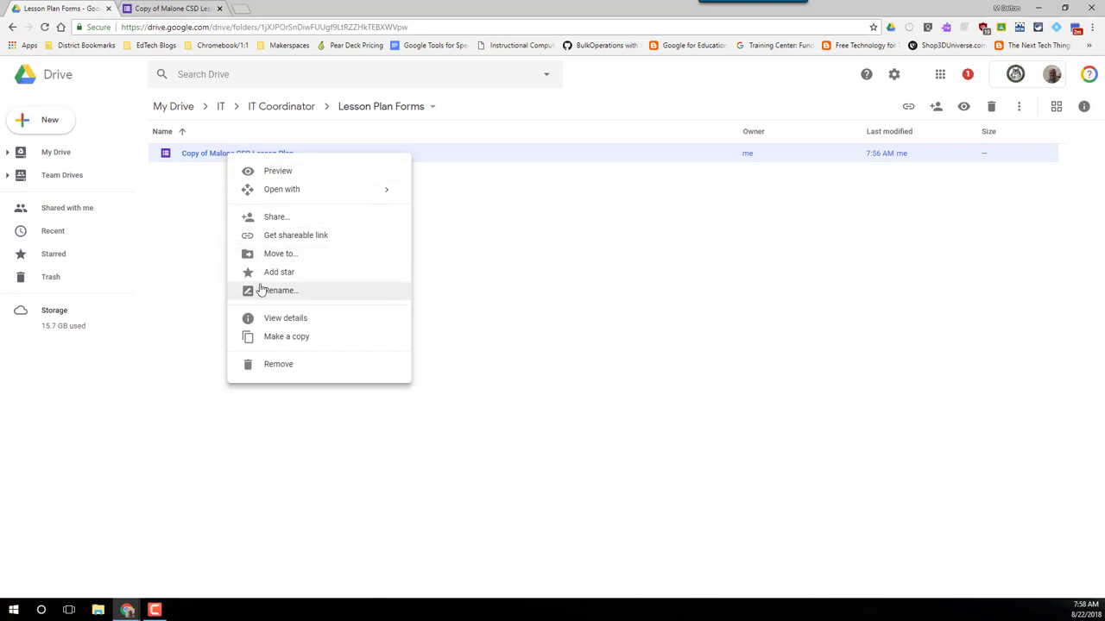
{"action": "left_click", "coordinate": [304, 338]}
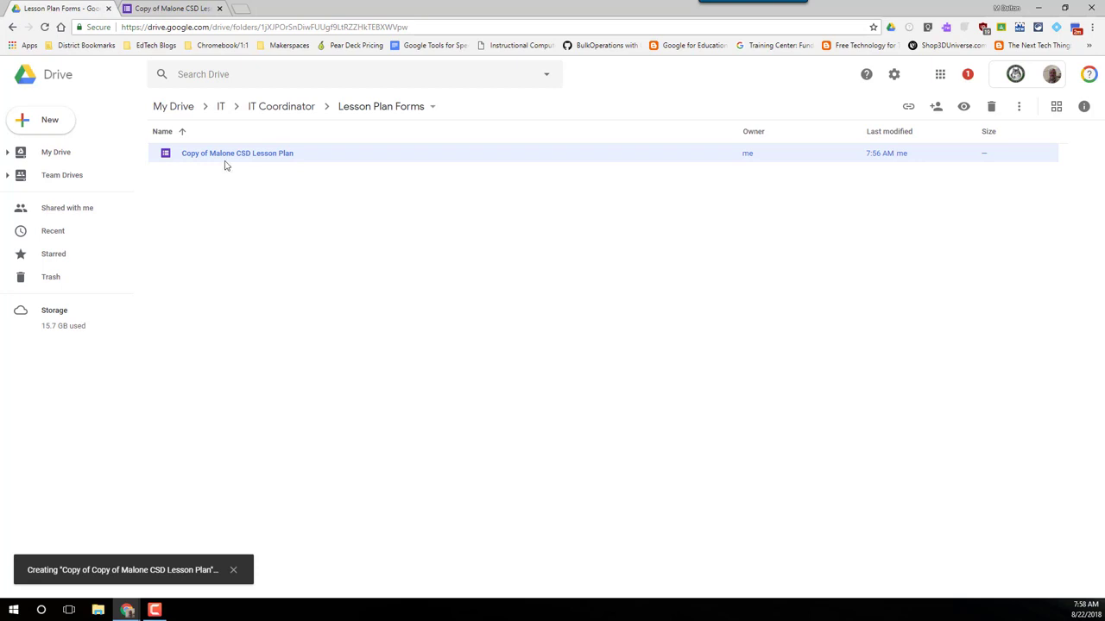
{"action": "left_click", "coordinate": [191, 10]}
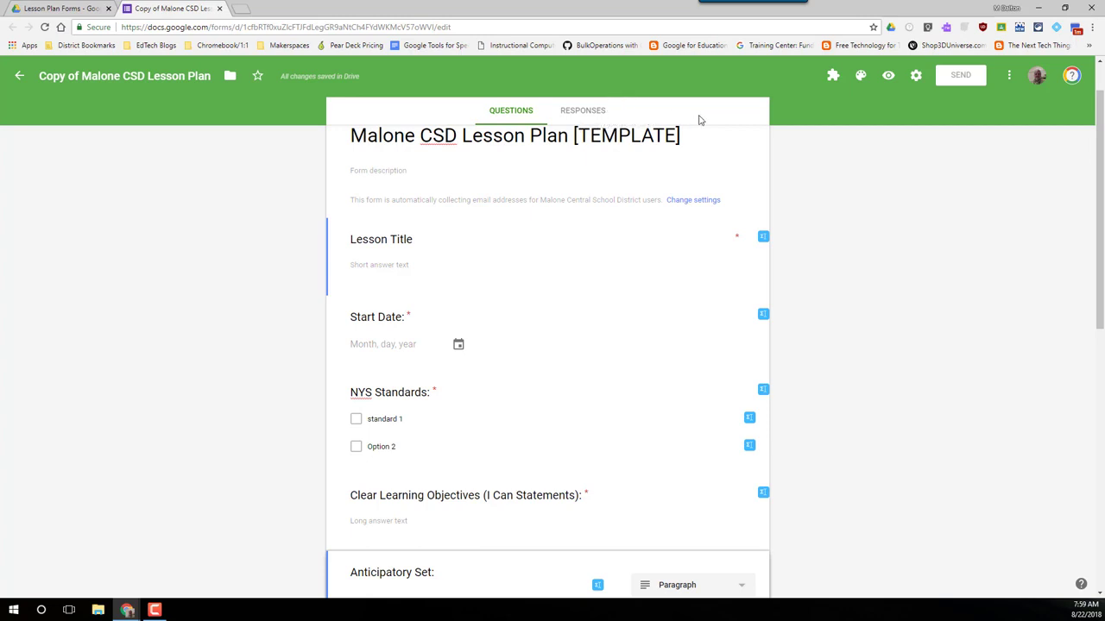
Step: Show the form's Responses (0), try creating a spreadsheet, and reload the stalled page
{"action": "left_click", "coordinate": [586, 112]}
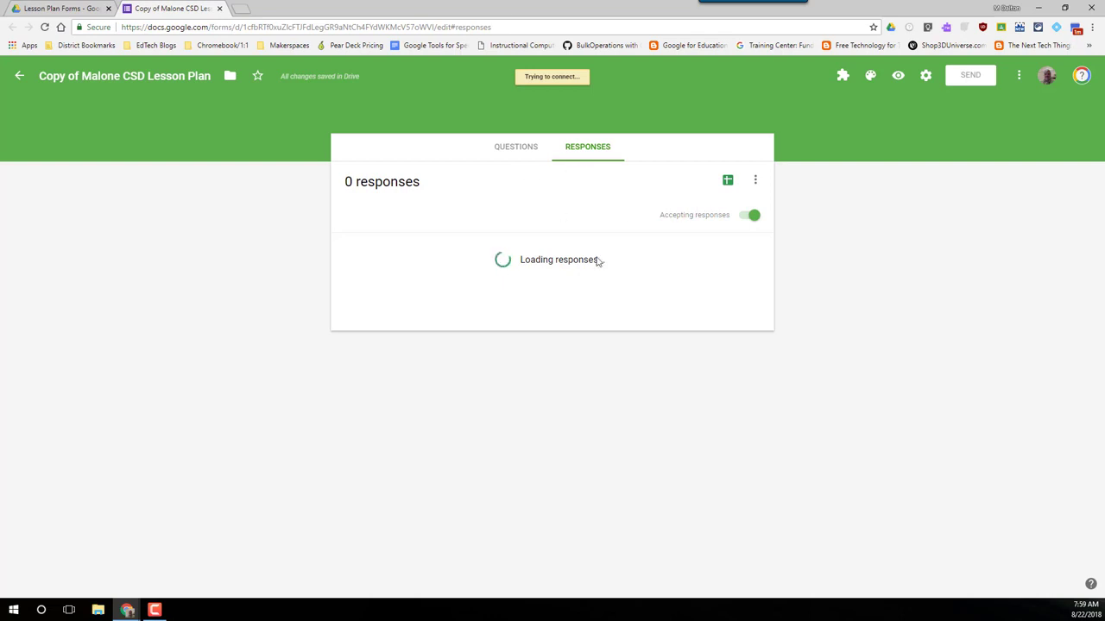
{"action": "left_click", "coordinate": [728, 185]}
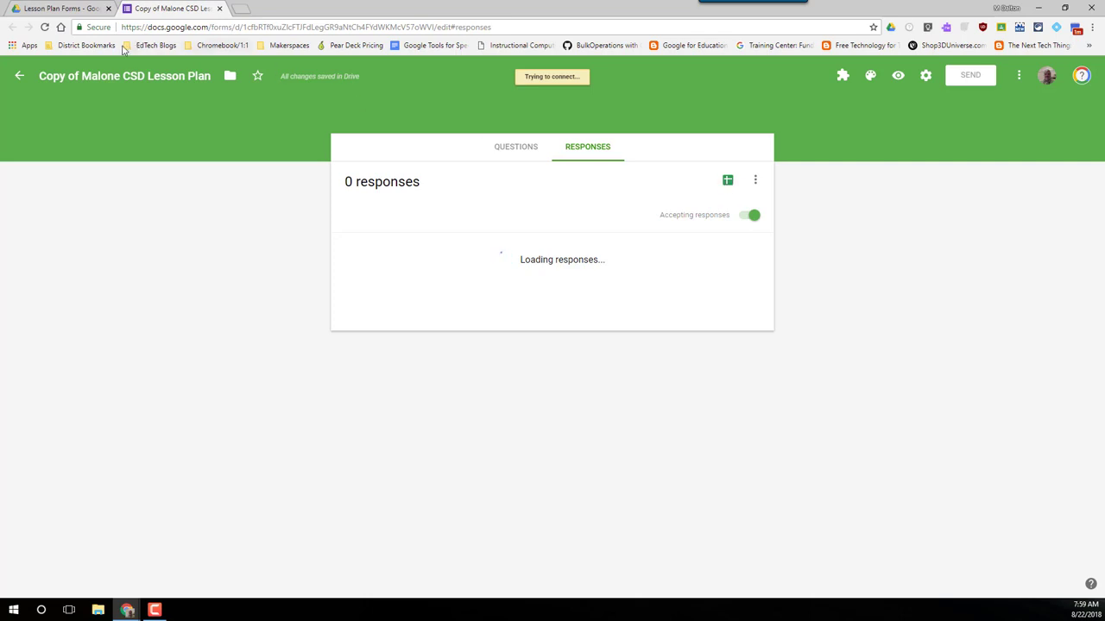
{"action": "left_click", "coordinate": [45, 28]}
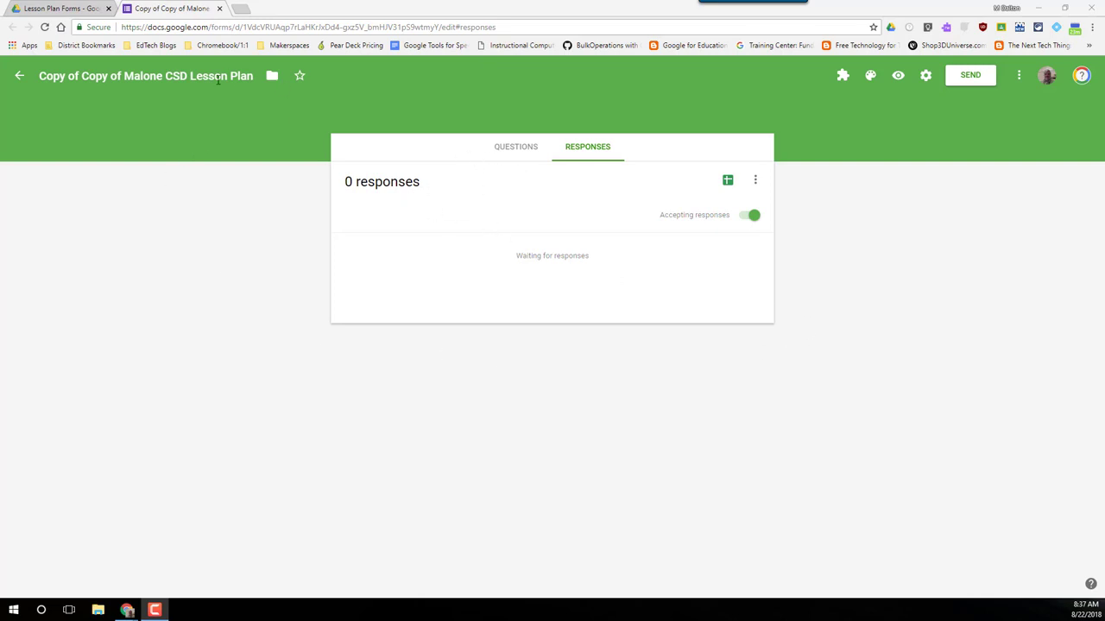
Step: Open the response destination choice, set to create a new spreadsheet
{"action": "left_click", "coordinate": [729, 182]}
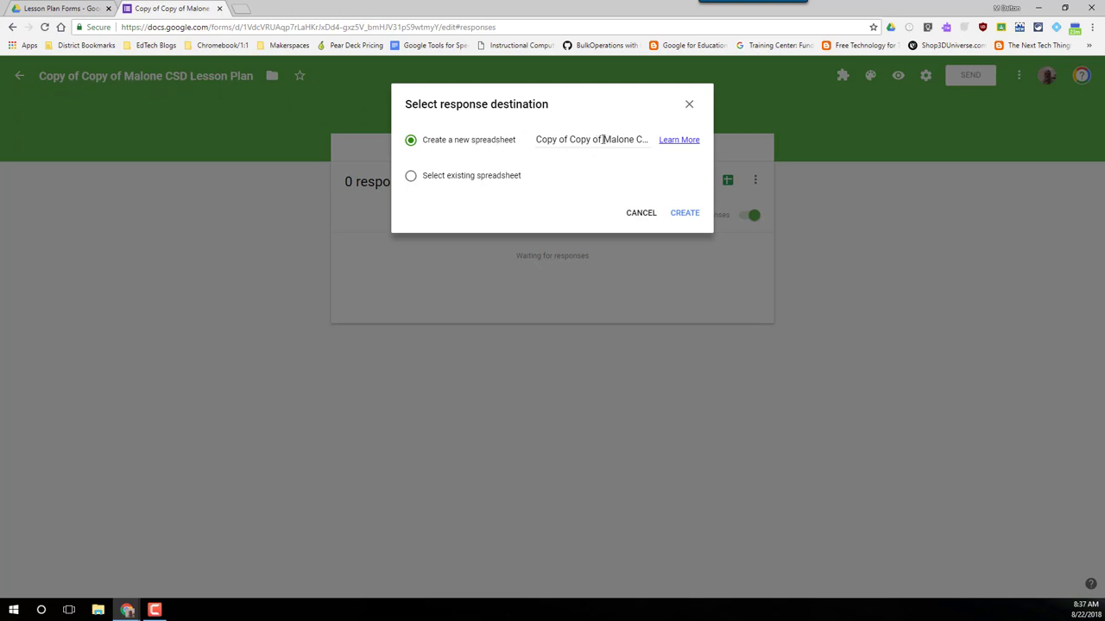
Step: Create the response spreadsheet named with the teacher's name plus 'Lesson Plan (Responses)'
{"action": "left_click_drag", "start_coordinate": [602, 139], "coordinate": [475, 144]}
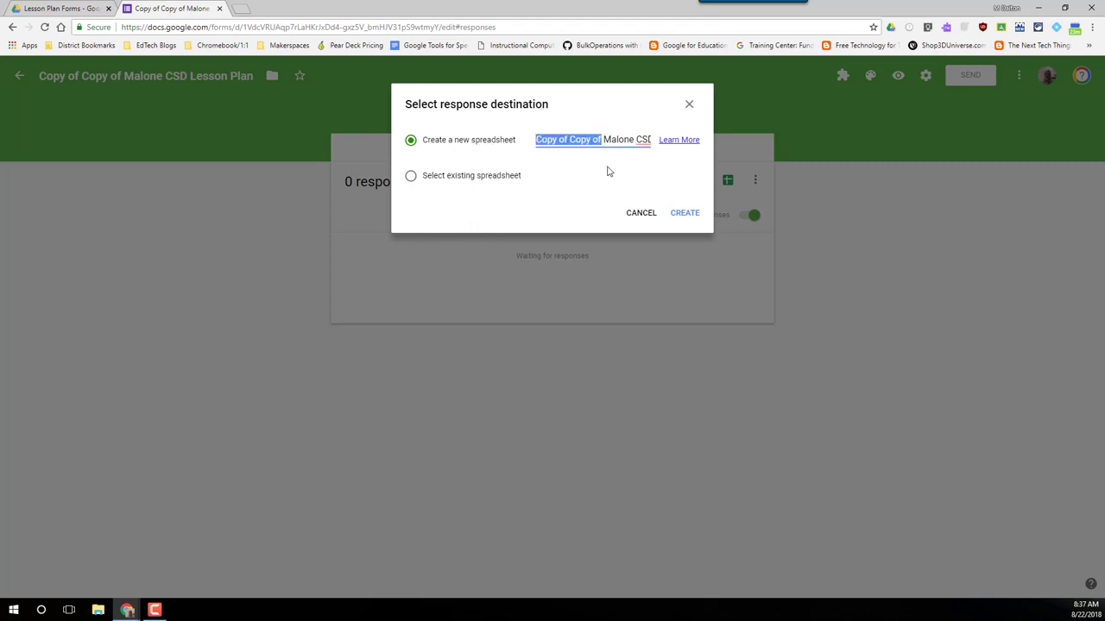
{"action": "key", "text": "BackSpace"}
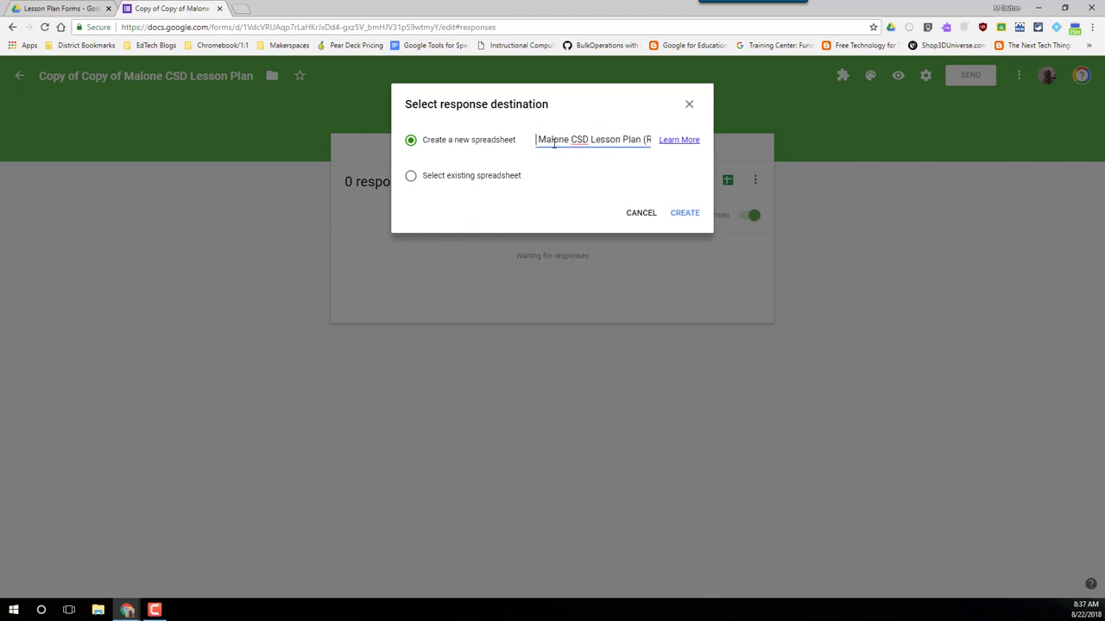
{"action": "left_click_drag", "start_coordinate": [537, 140], "coordinate": [589, 152]}
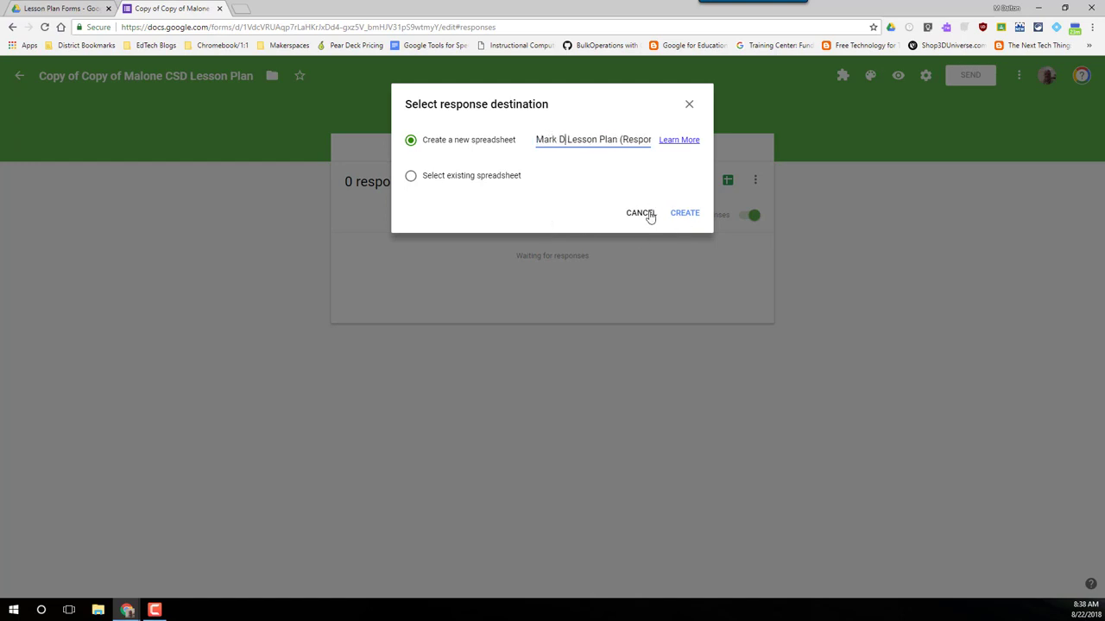
{"action": "left_click", "coordinate": [685, 217]}
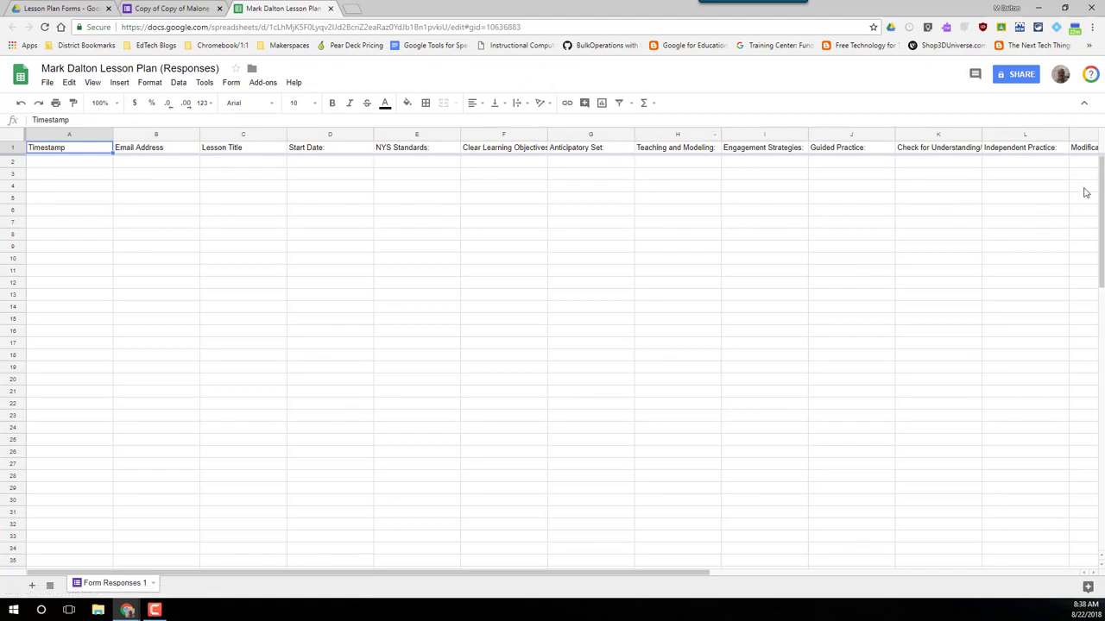
{"action": "left_click", "coordinate": [13, 138]}
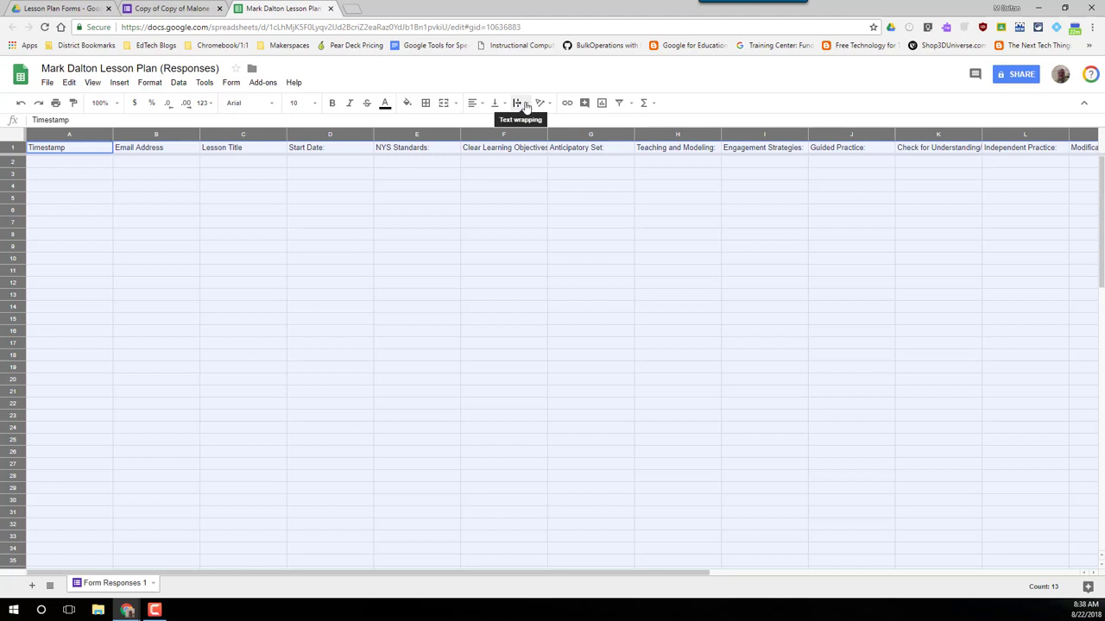
Step: Set text wrapping to Wrap across the sheet so long headers fit
{"action": "left_click", "coordinate": [526, 105]}
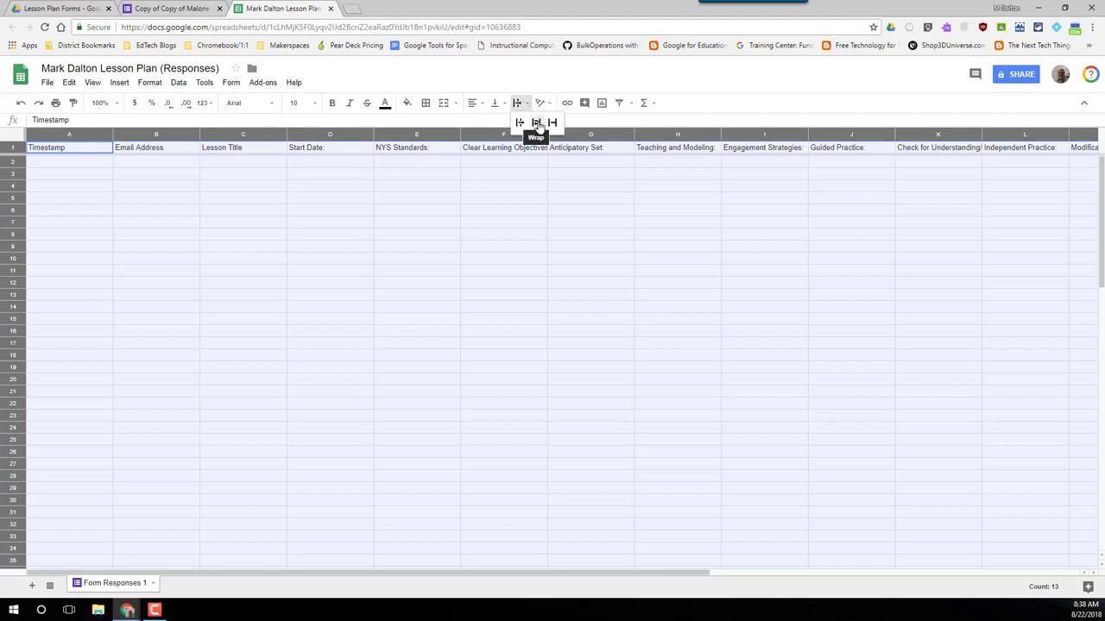
{"action": "left_click", "coordinate": [536, 124]}
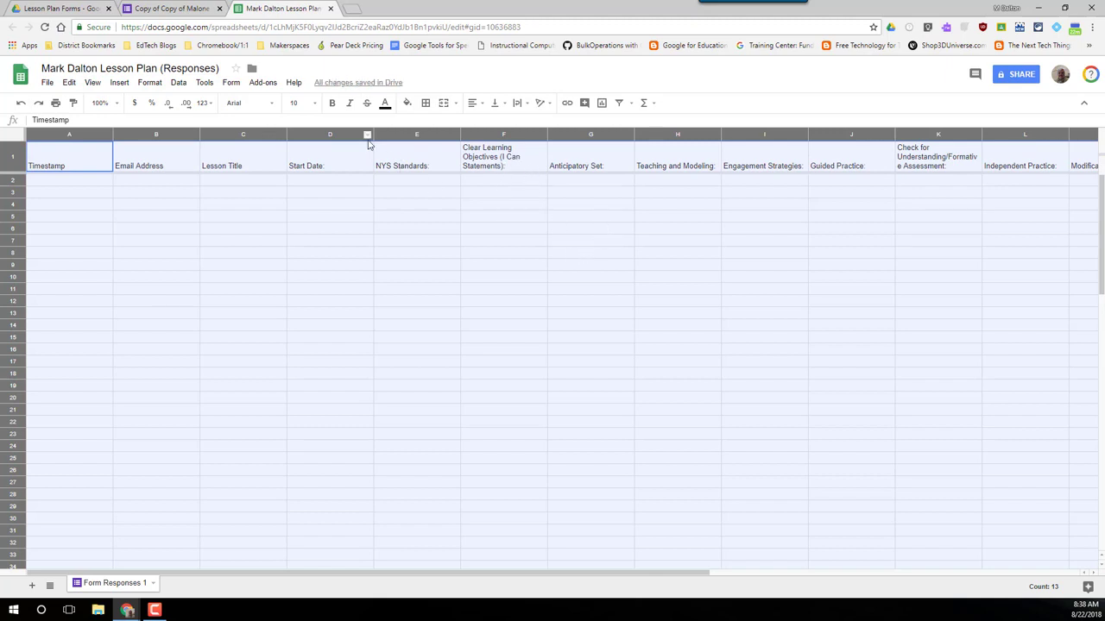
{"action": "left_click", "coordinate": [293, 226]}
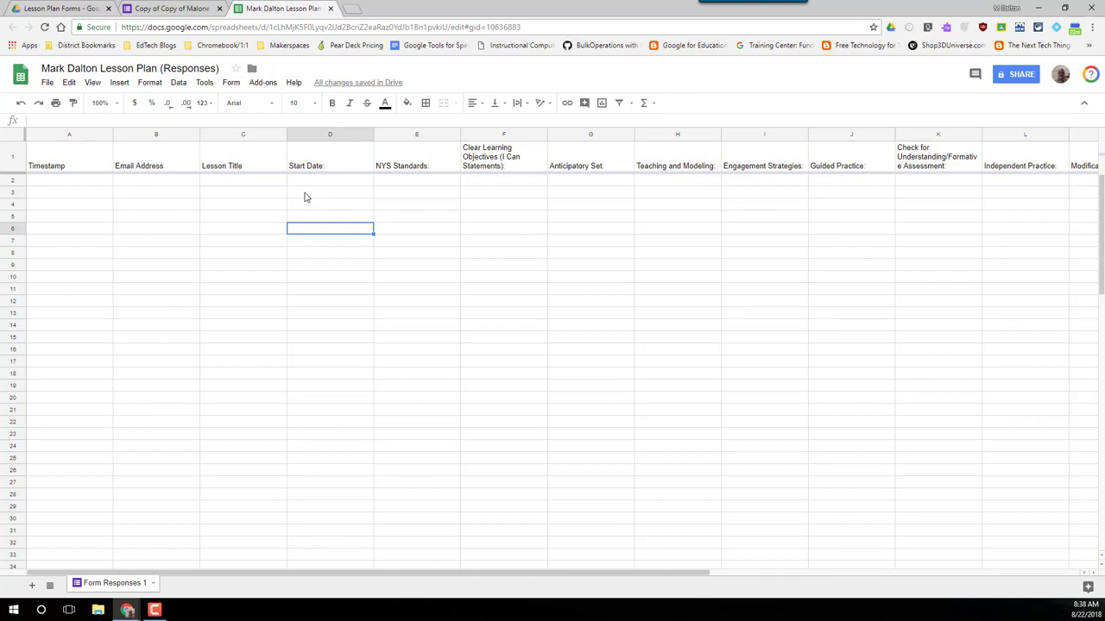
Step: Vertically centre header row 1 and readjust the width of column E, NYS Standards
{"action": "left_click", "coordinate": [10, 157]}
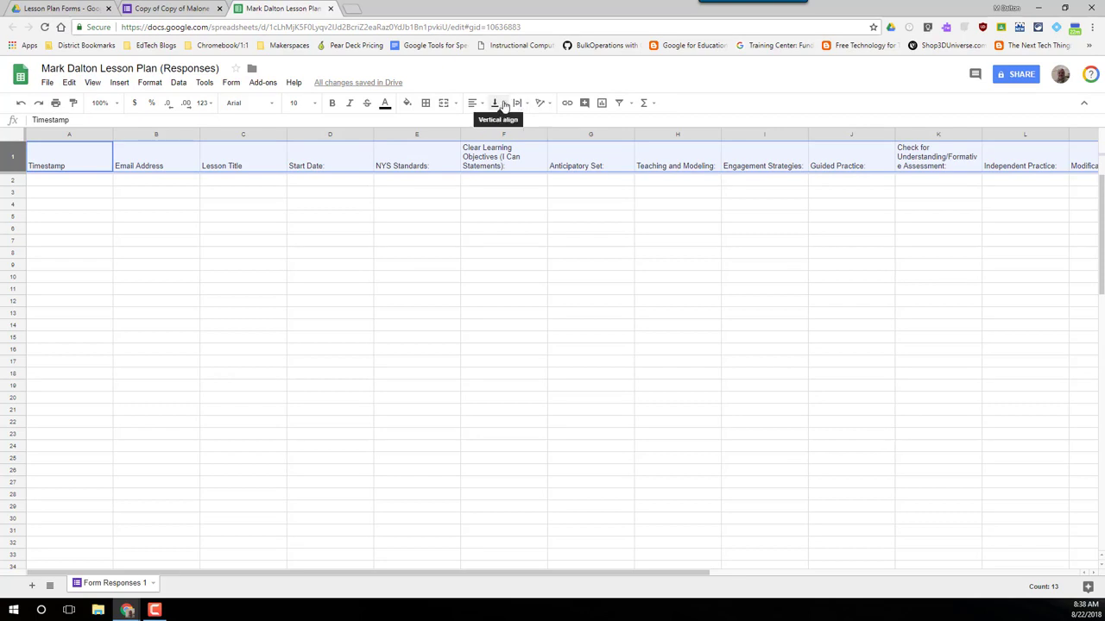
{"action": "left_click", "coordinate": [505, 105]}
{"action": "left_click", "coordinate": [513, 120]}
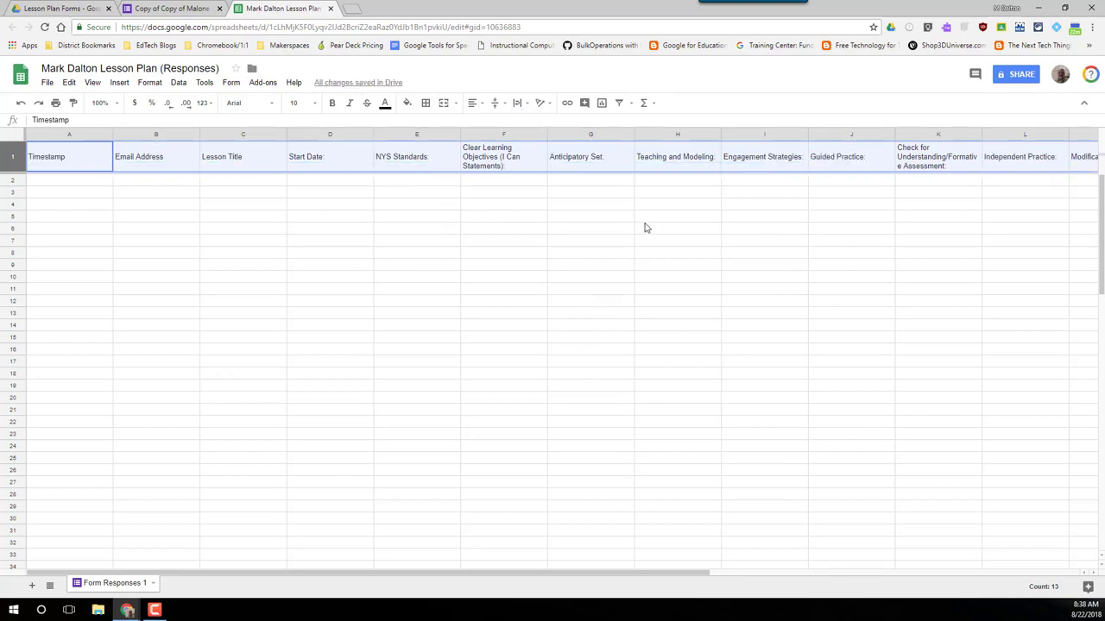
{"action": "left_click", "coordinate": [376, 217]}
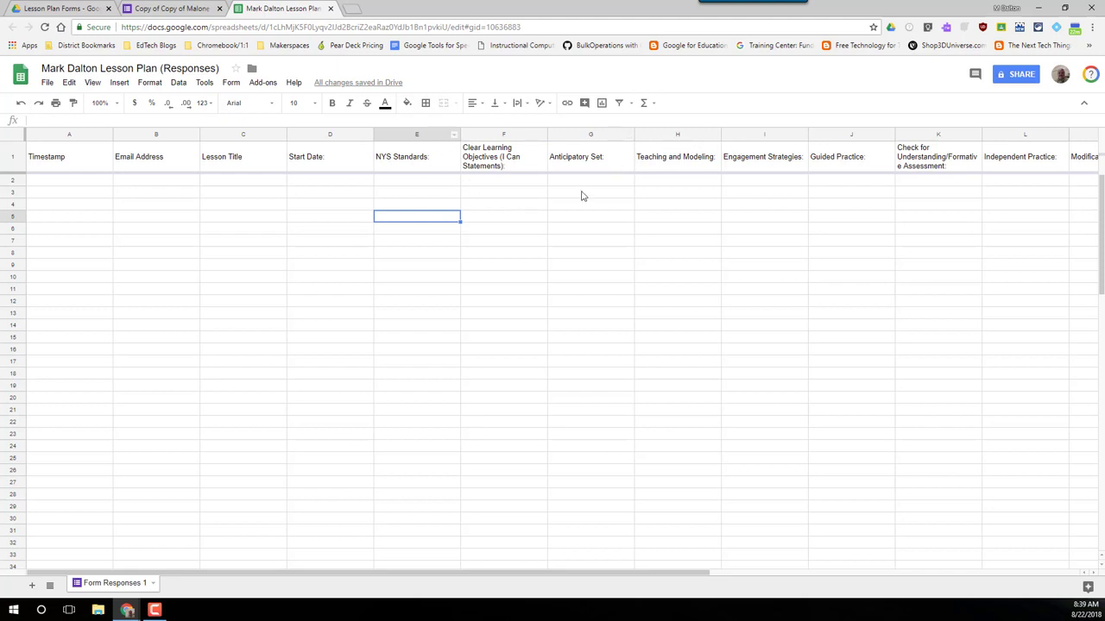
{"action": "mouse_move", "coordinate": [458, 134]}
{"action": "left_mouse_down"}
{"action": "mouse_move", "coordinate": [603, 134]}
{"action": "mouse_move", "coordinate": [466, 135]}
{"action": "left_mouse_up"}
{"action": "left_click", "coordinate": [512, 224]}
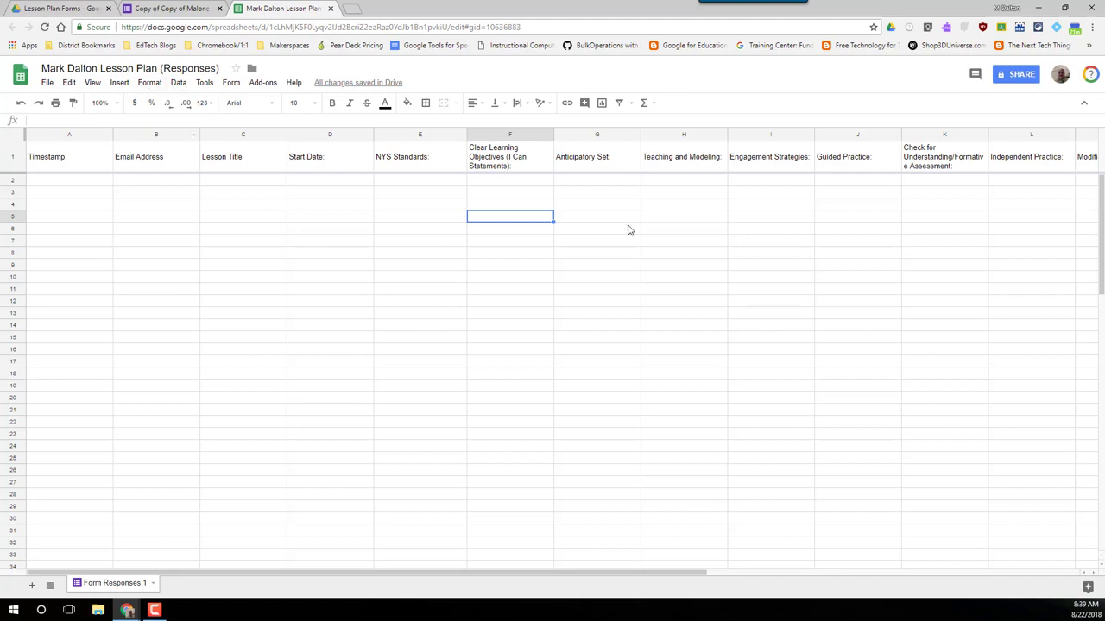
Step: Begin sharing the sheet with a colleague without notification, then cancel and close sharing
{"action": "left_click", "coordinate": [1020, 76]}
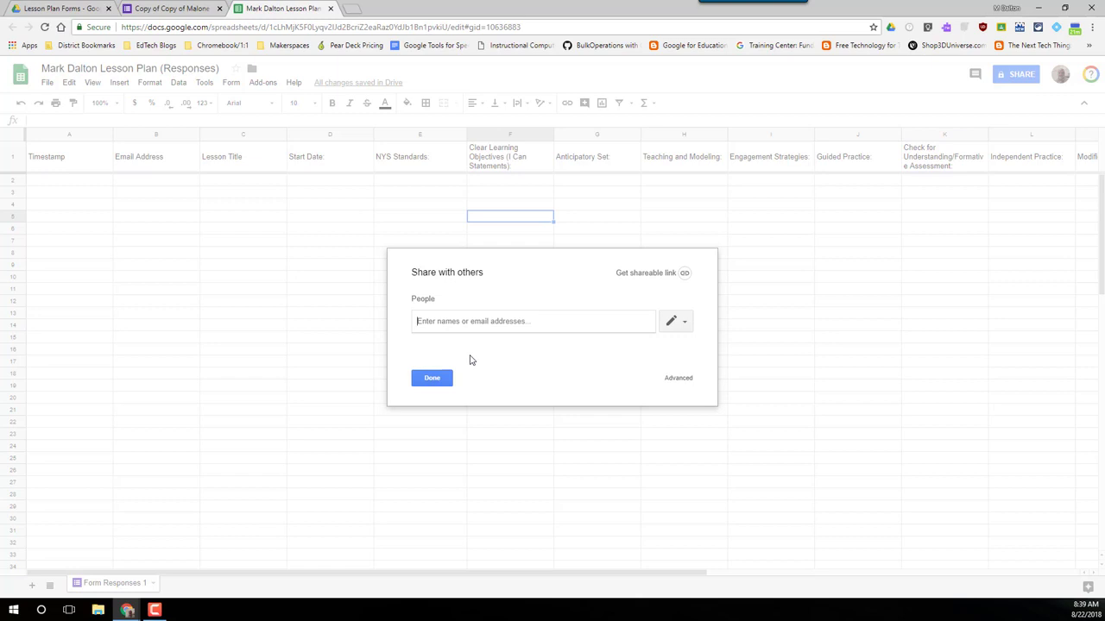
{"action": "type", "text": "bra"}
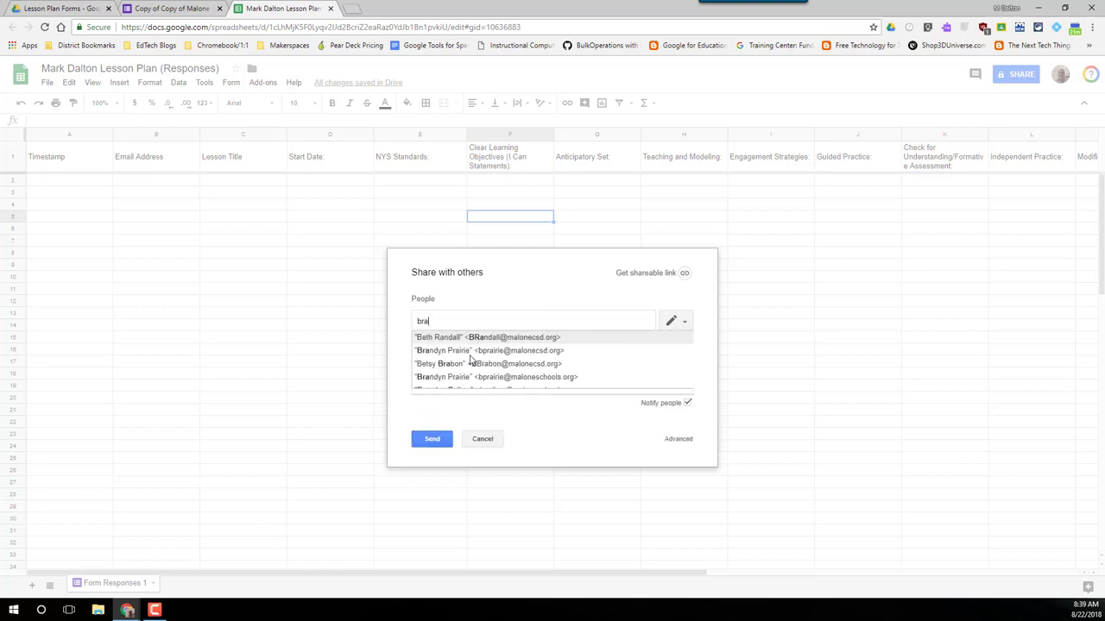
{"action": "type", "text": "ndon"}
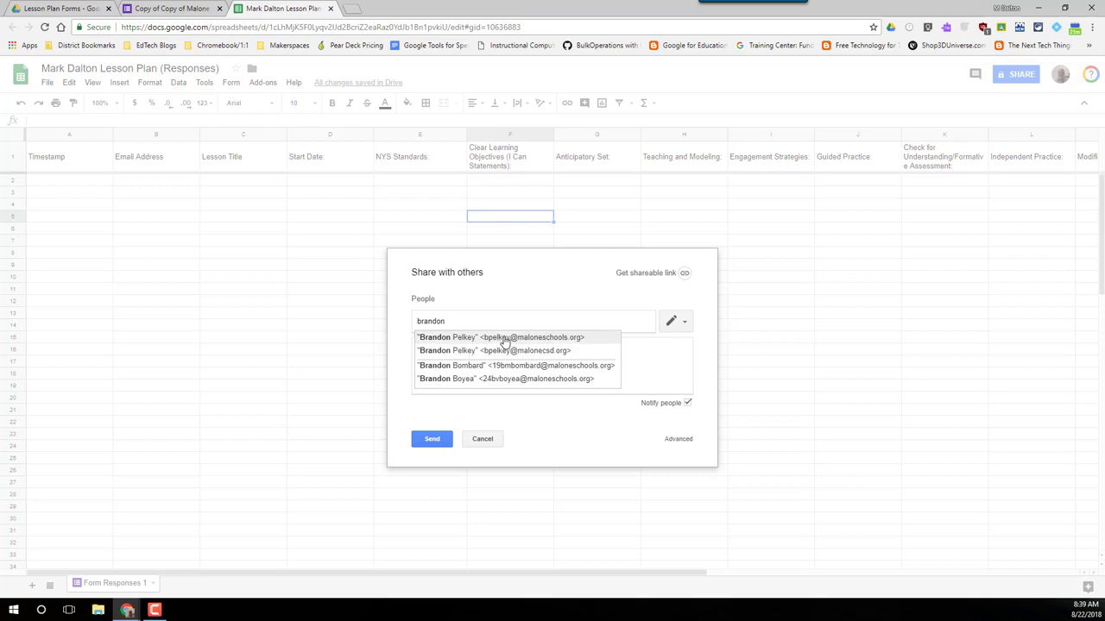
{"action": "left_click", "coordinate": [549, 339]}
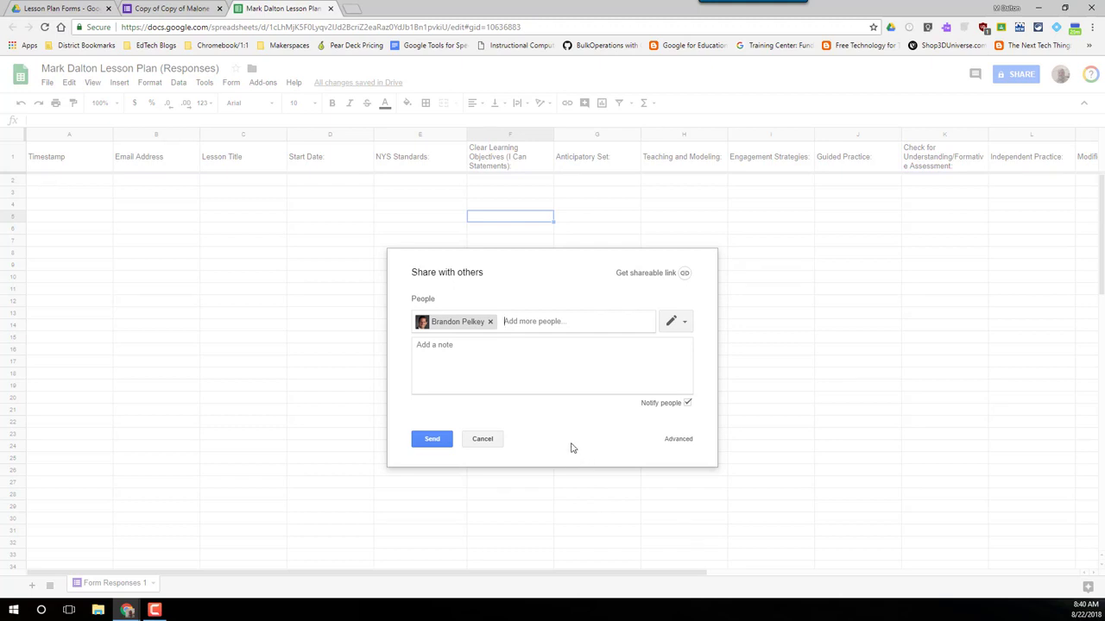
{"action": "left_click", "coordinate": [688, 404]}
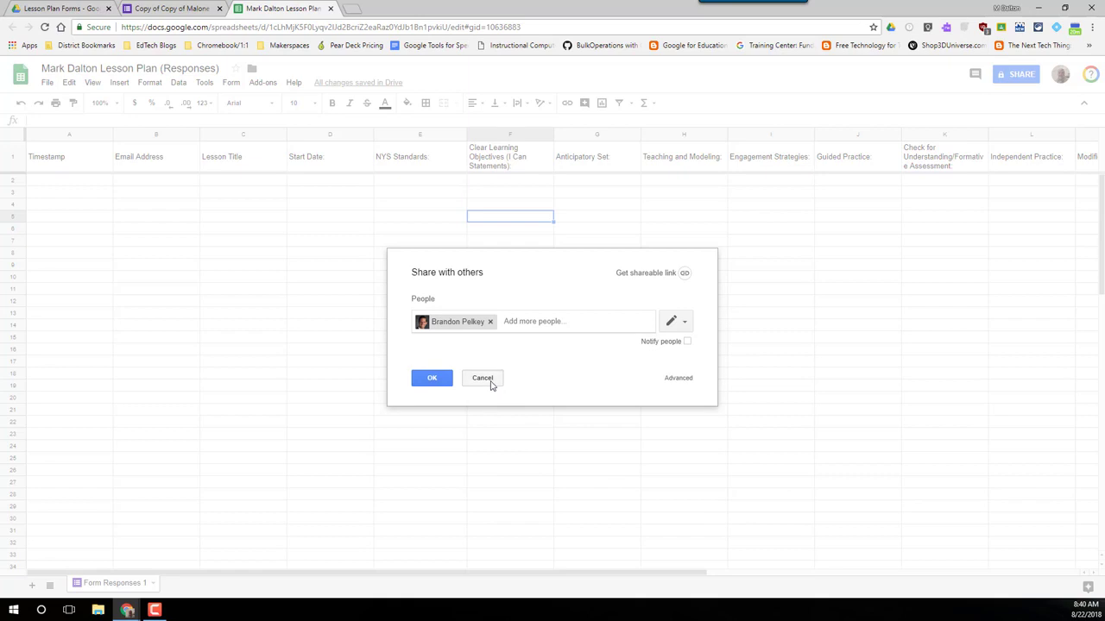
{"action": "left_click", "coordinate": [491, 385]}
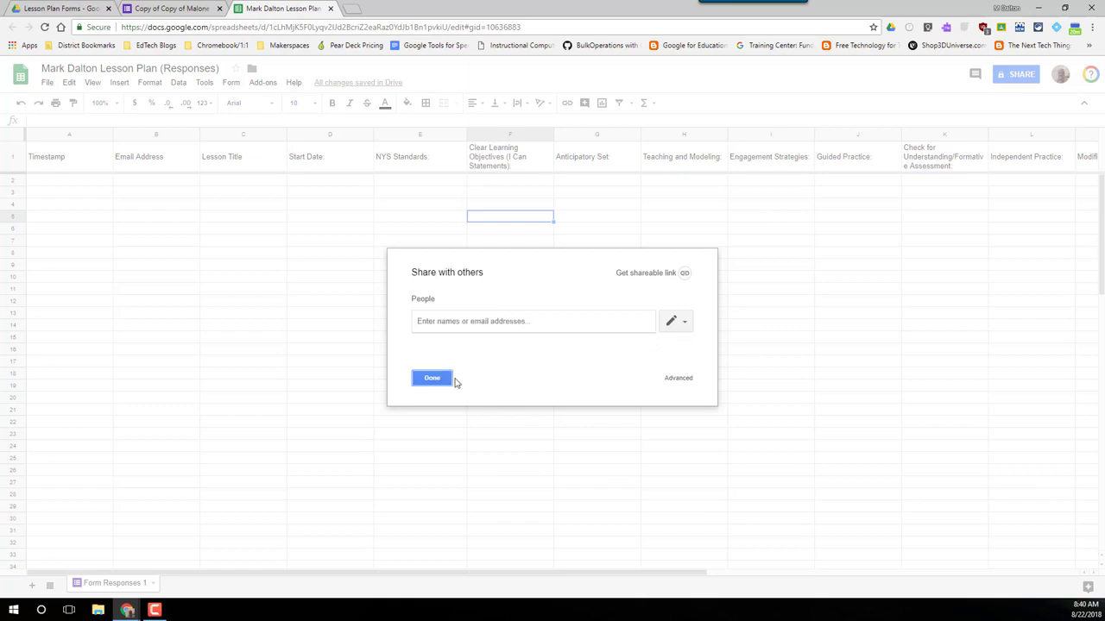
{"action": "left_click", "coordinate": [427, 384]}
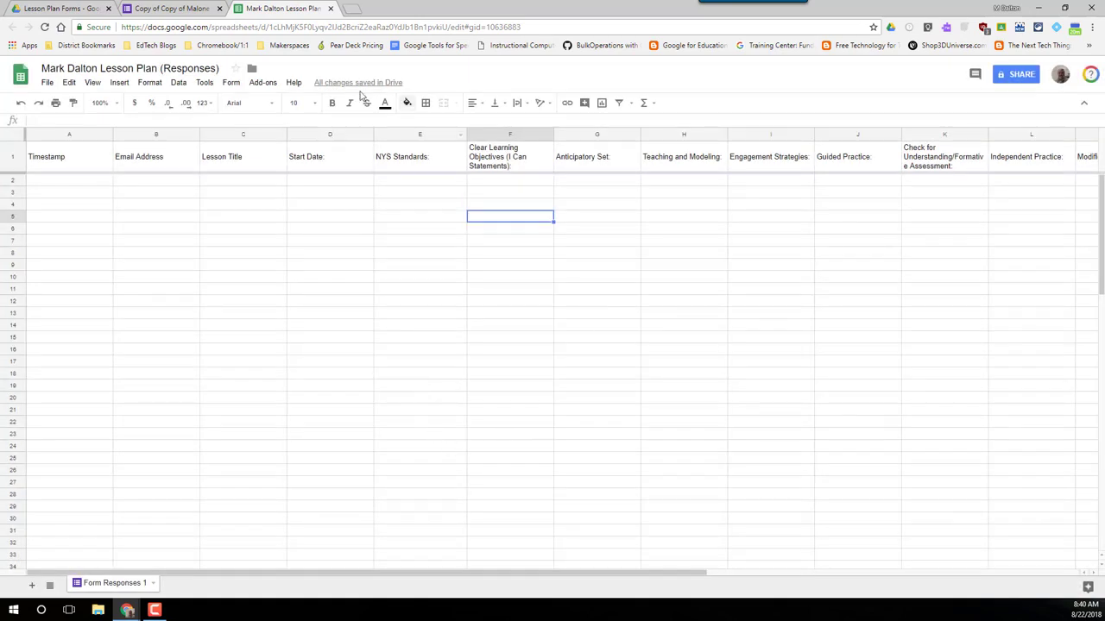
Step: Close the response spreadsheet and review the copied form's questions in the editor
{"action": "key", "text": "ctrl+w"}
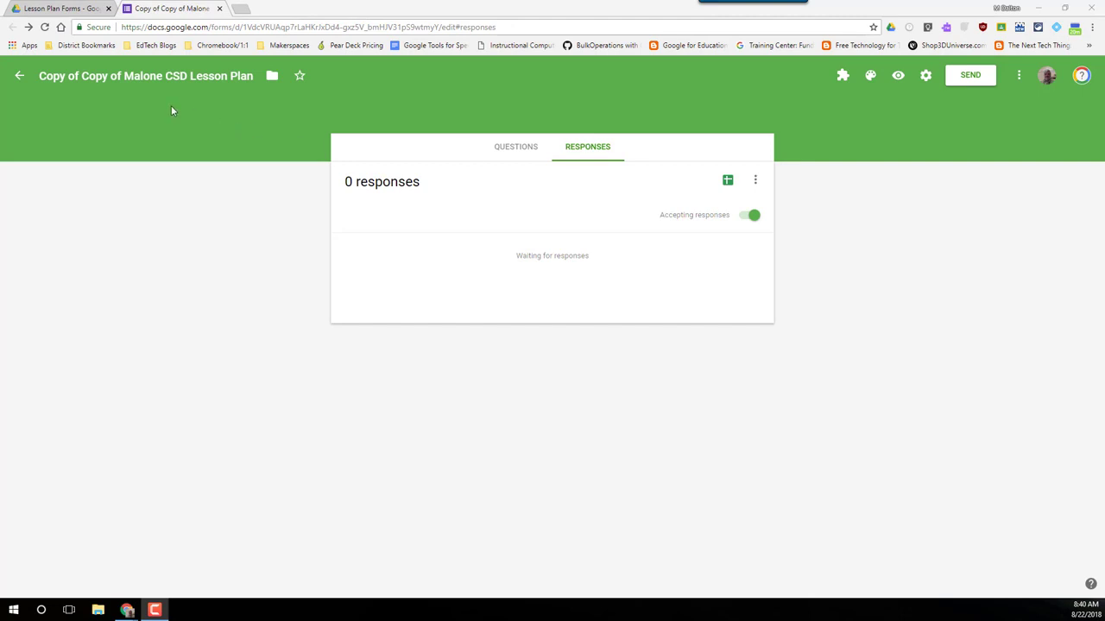
{"action": "left_click", "coordinate": [521, 154]}
{"action": "scroll", "coordinate": [276, 323], "scroll_direction": "down", "scroll_amount": 5}
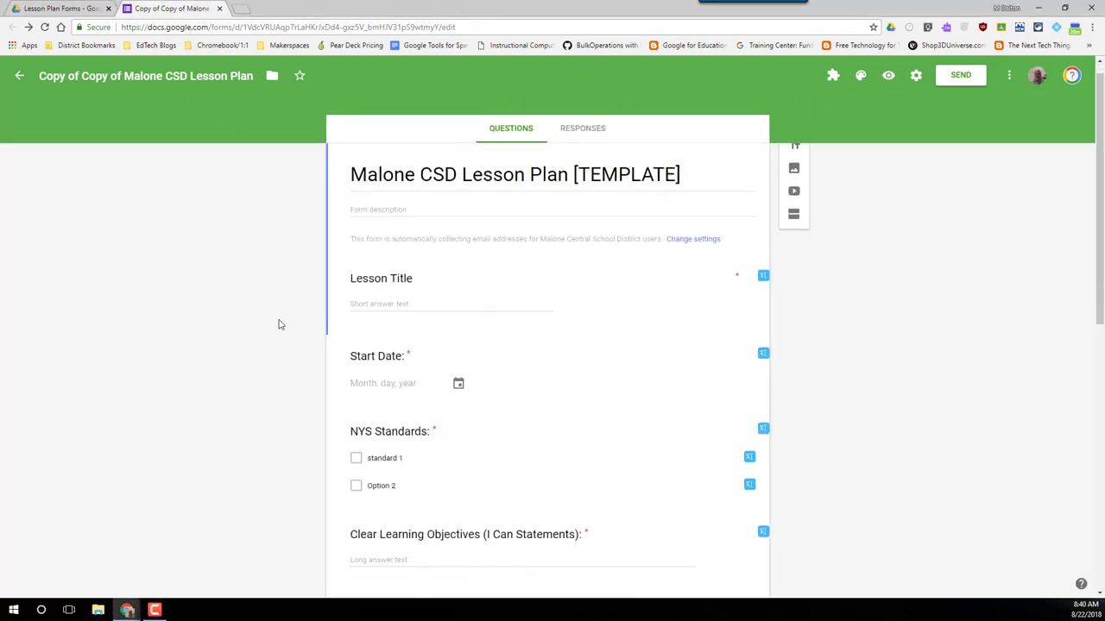
{"action": "scroll", "coordinate": [458, 284], "scroll_direction": "down", "scroll_amount": 2}
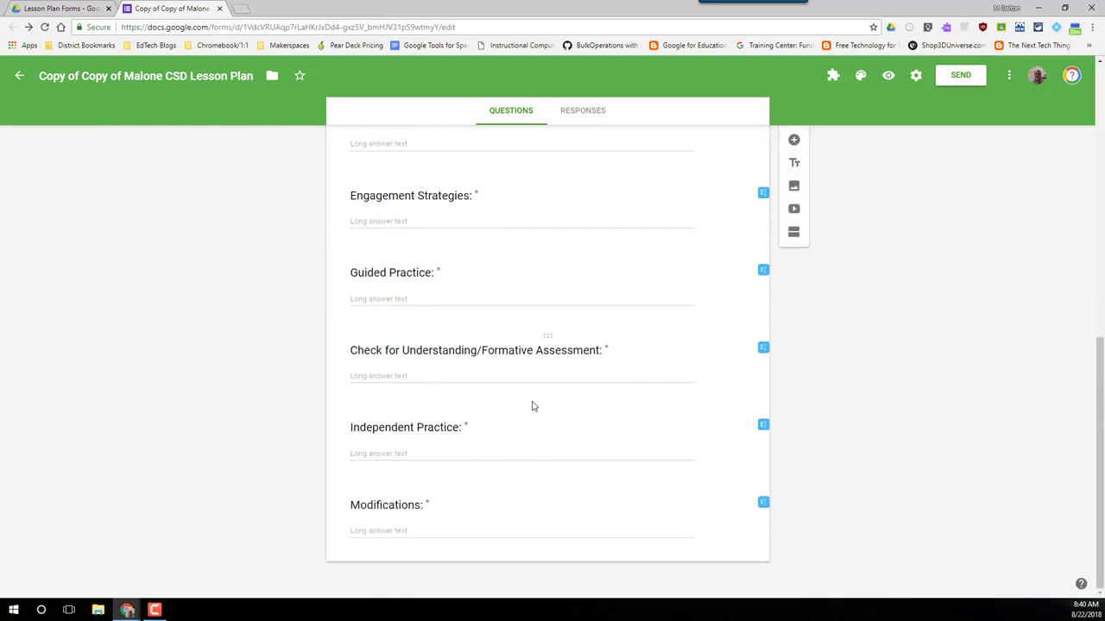
{"action": "scroll", "coordinate": [375, 399], "scroll_direction": "up", "scroll_amount": 6}
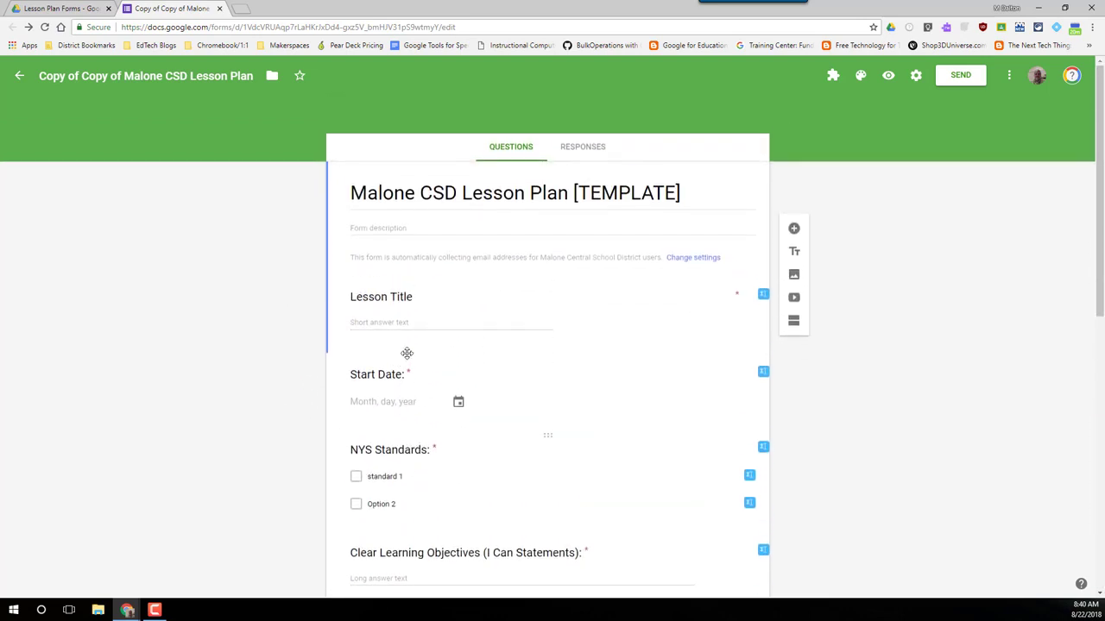
{"action": "scroll", "coordinate": [407, 352], "scroll_direction": "up", "scroll_amount": 2}
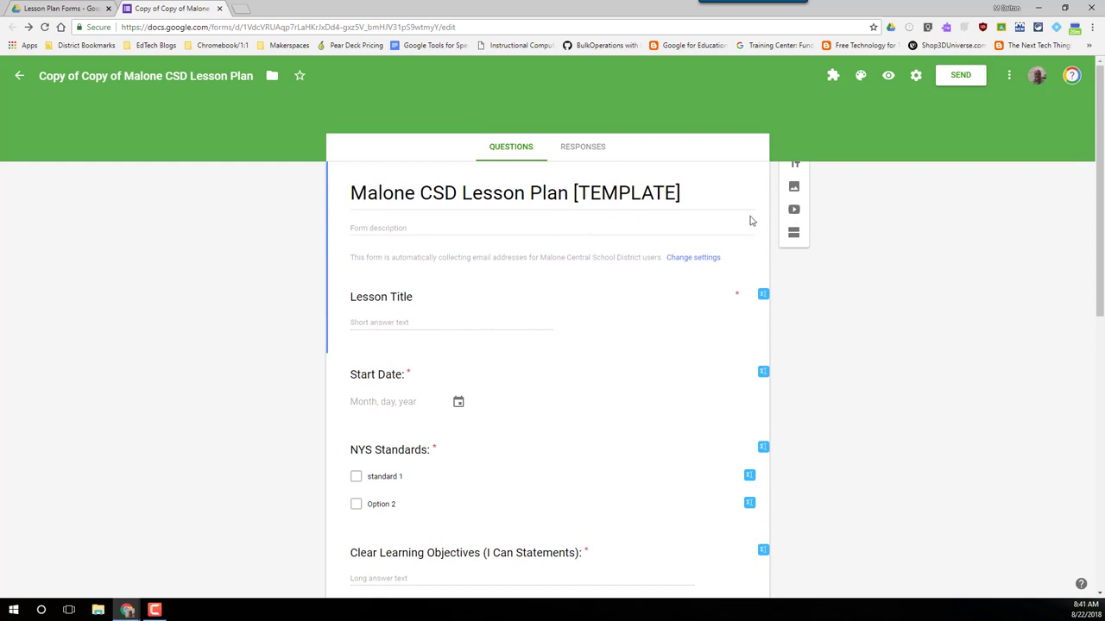
{"action": "scroll", "coordinate": [493, 291], "scroll_direction": "down", "scroll_amount": 1}
{"action": "scroll", "coordinate": [170, 217], "scroll_direction": "up", "scroll_amount": 1}
Step: Glance at the Lesson Plan Forms Drive folder, then return to the copied form's questions
{"action": "left_click", "coordinate": [86, 9]}
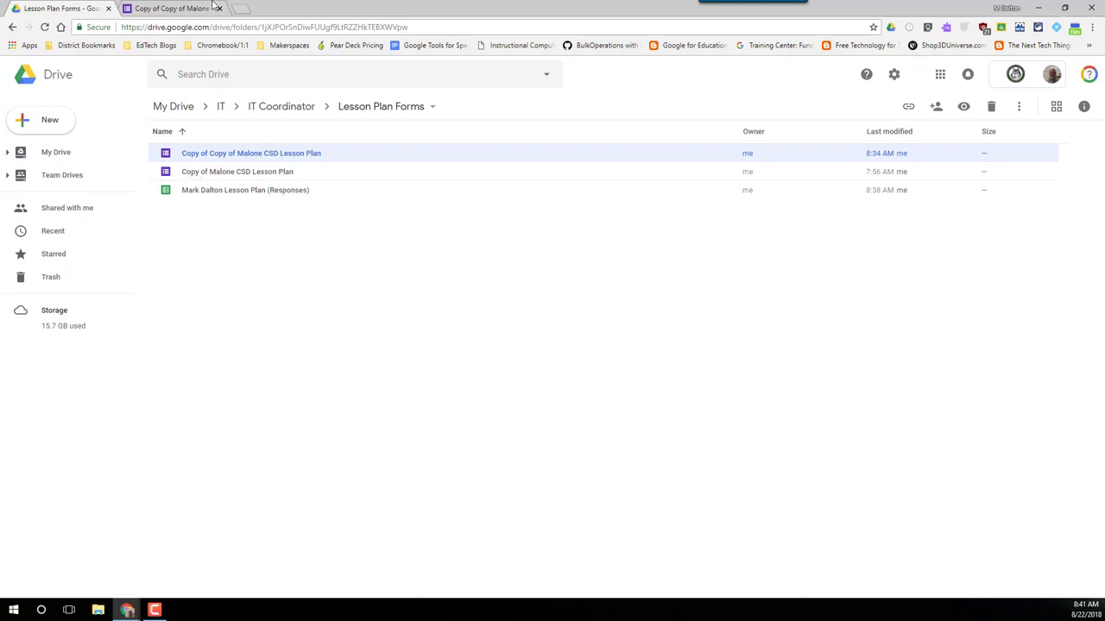
{"action": "left_click", "coordinate": [189, 8]}
{"action": "scroll", "coordinate": [508, 383], "scroll_direction": "down", "scroll_amount": 2}
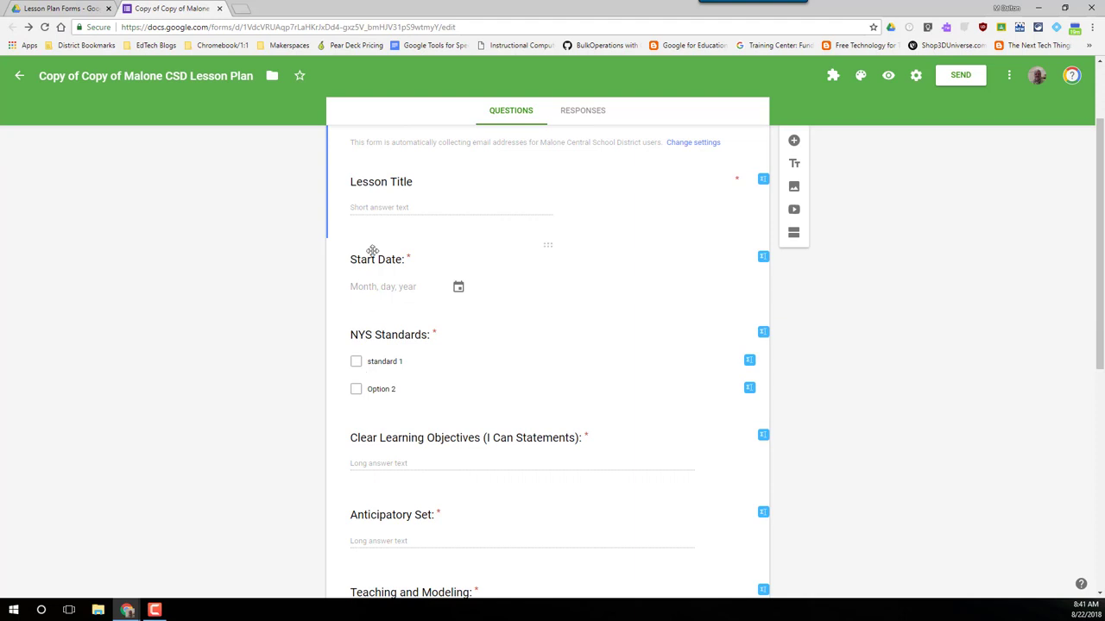
{"action": "scroll", "coordinate": [434, 273], "scroll_direction": "up", "scroll_amount": 2}
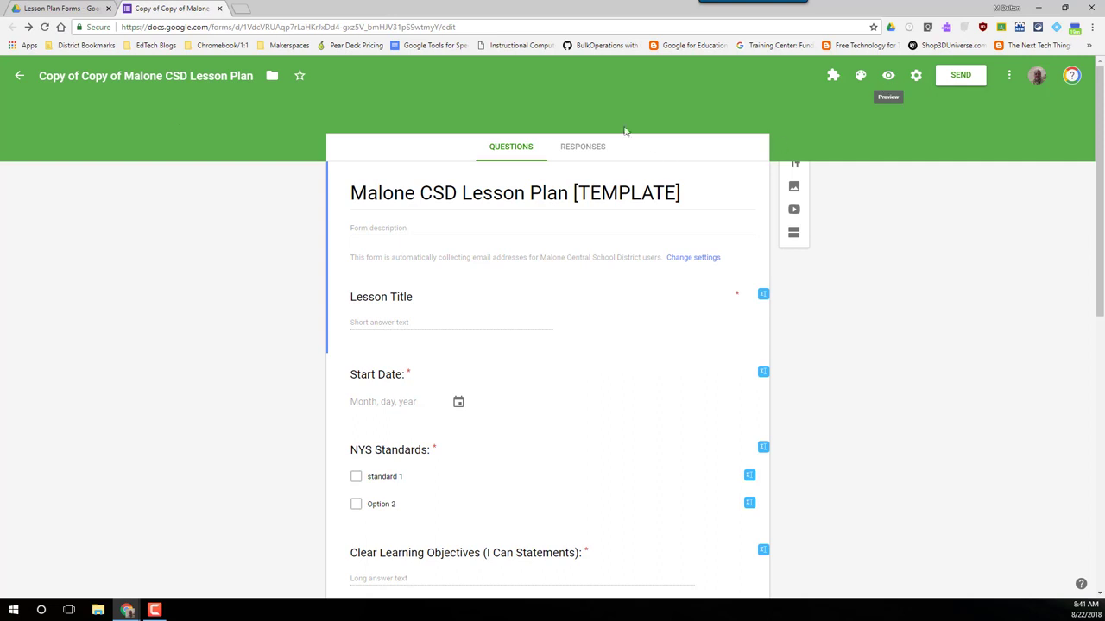
Step: Bookmark the live form preview as 'Malone CSD Lesson Plan [TEMPLATE]', then close the preview
{"action": "left_click", "coordinate": [888, 78]}
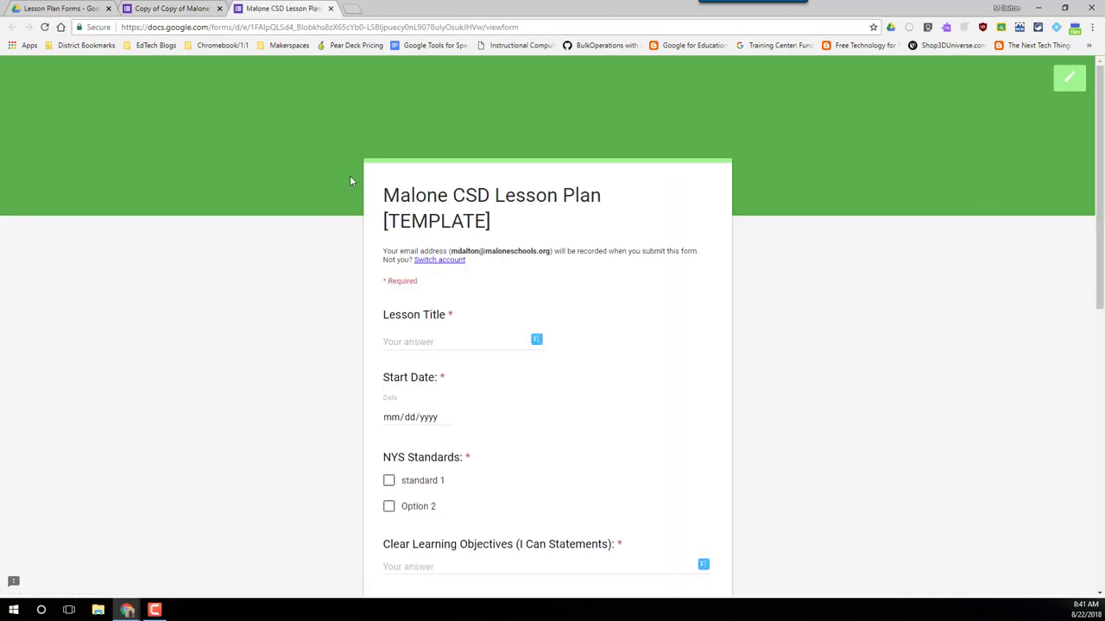
{"action": "scroll", "coordinate": [336, 258], "scroll_direction": "down", "scroll_amount": 1}
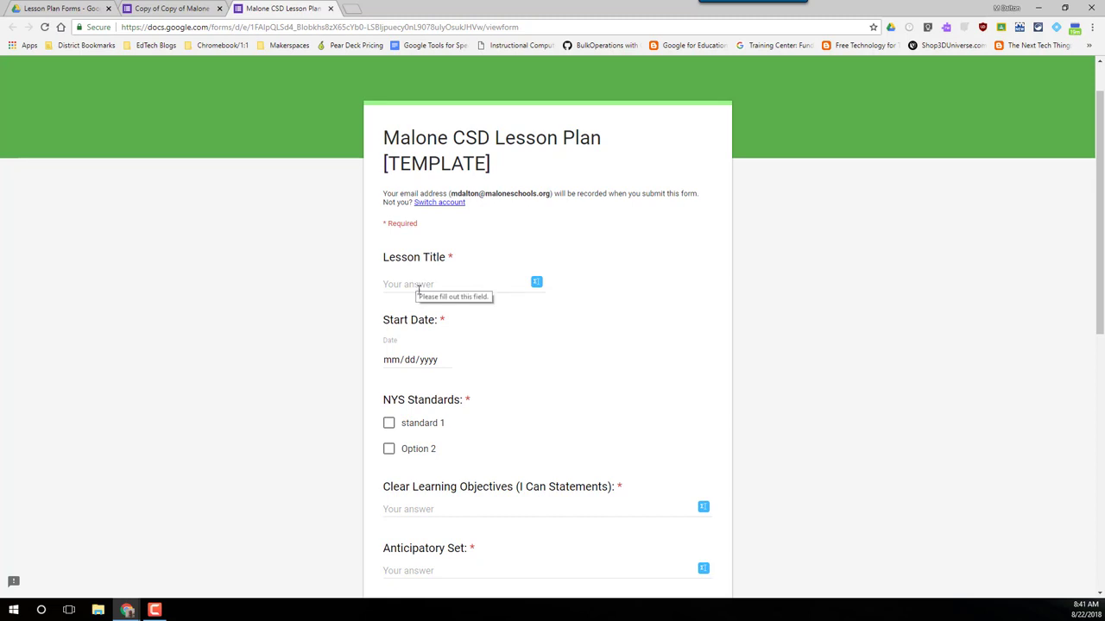
{"action": "scroll", "coordinate": [505, 369], "scroll_direction": "down", "scroll_amount": 3}
{"action": "scroll", "coordinate": [505, 370], "scroll_direction": "up", "scroll_amount": 4}
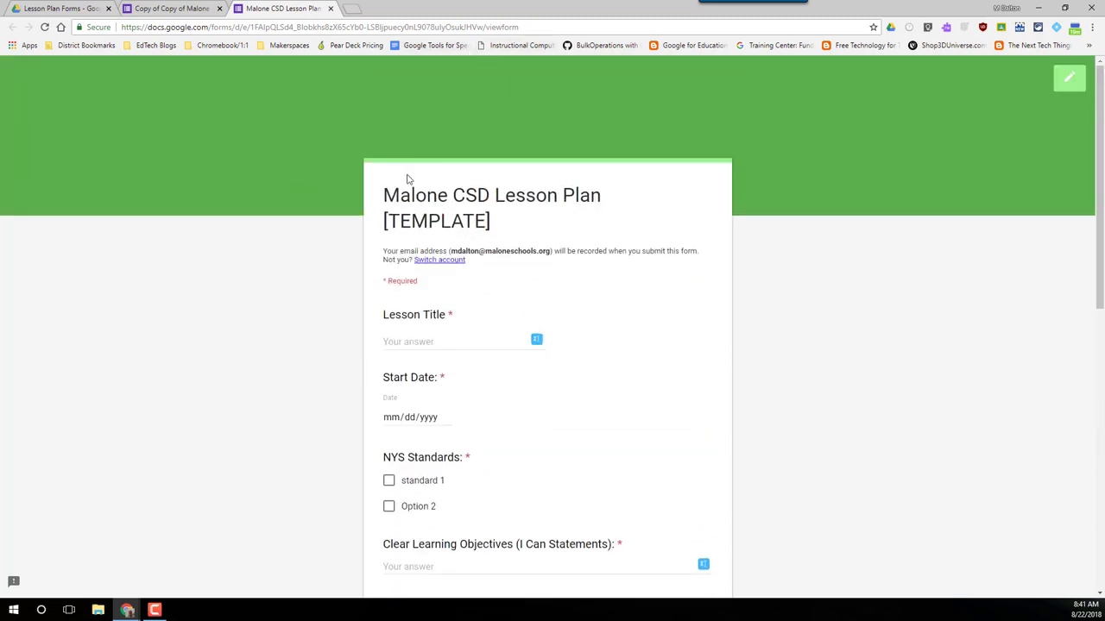
{"action": "left_click", "coordinate": [873, 28]}
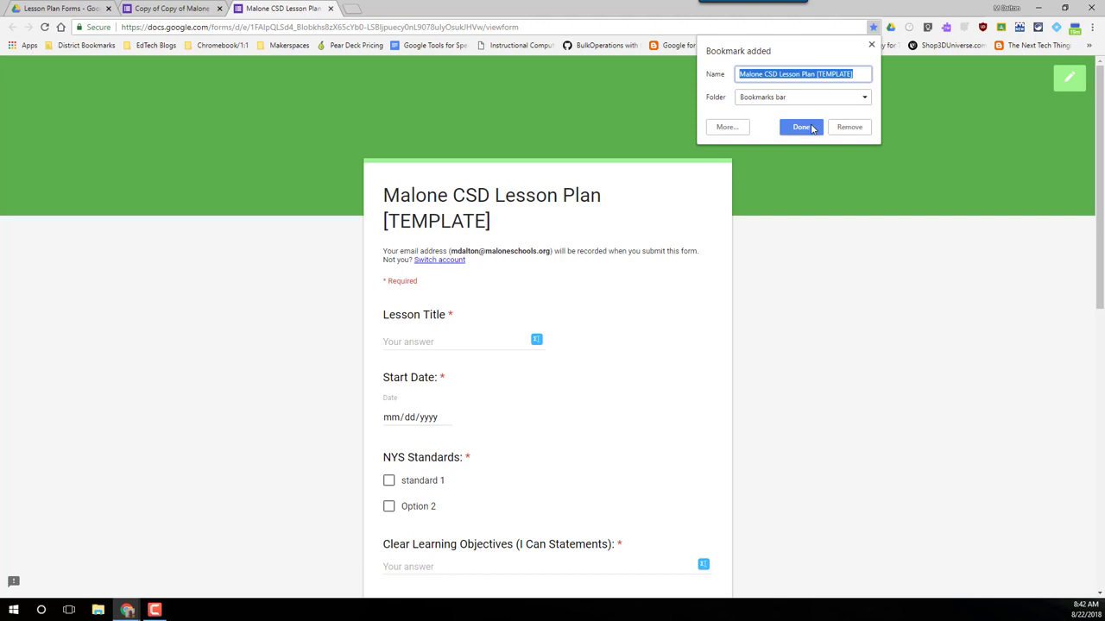
{"action": "left_click", "coordinate": [801, 127]}
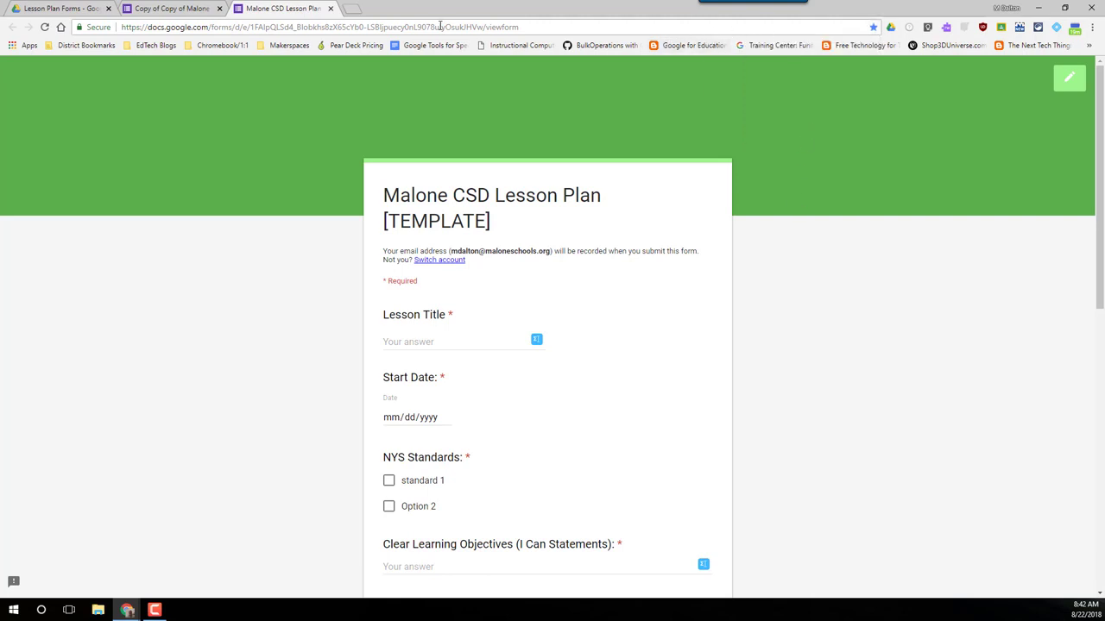
{"action": "left_click", "coordinate": [329, 8]}
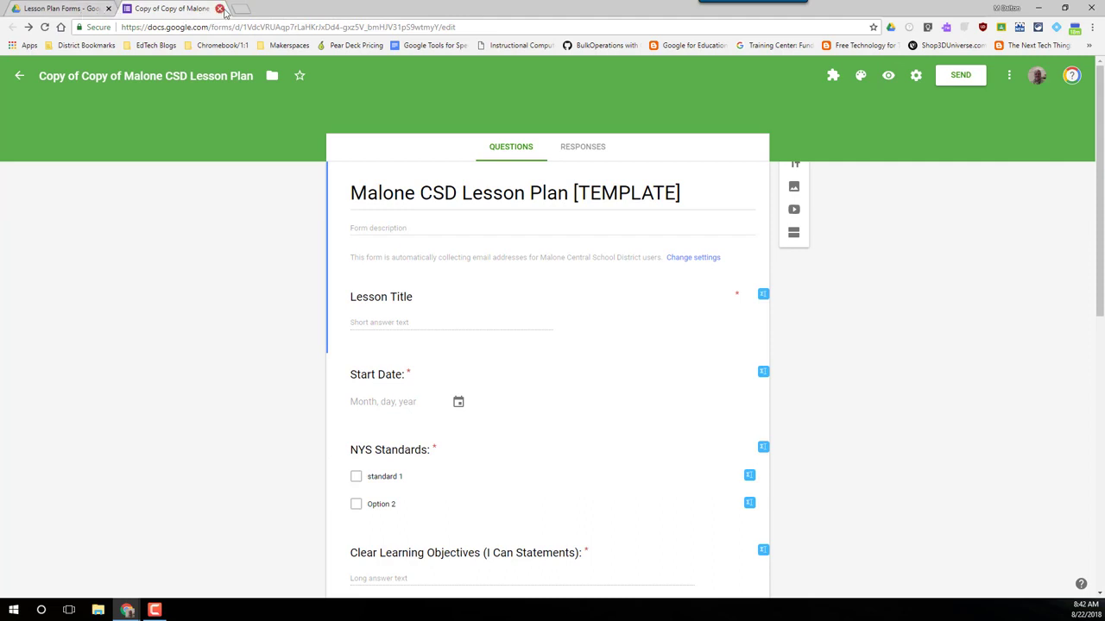
Step: Close the form editor and open the 'Malone CSD Lesson Plan [TEMPLATE]' bookmark from the bookmarks overflow
{"action": "left_click", "coordinate": [220, 8]}
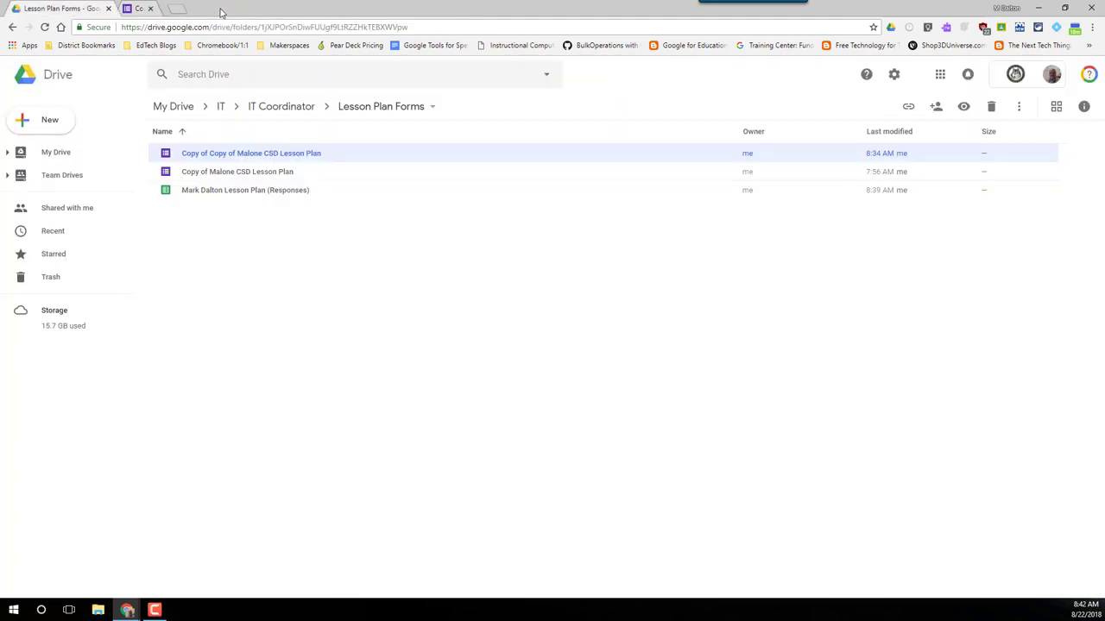
{"action": "left_click", "coordinate": [1089, 45]}
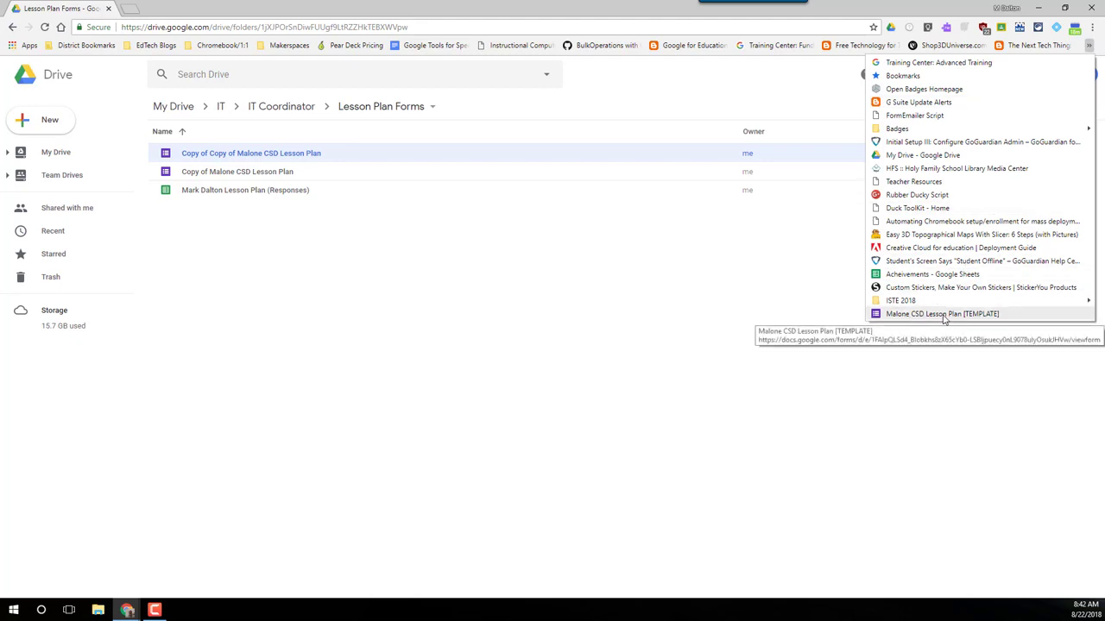
{"action": "left_click", "coordinate": [944, 316]}
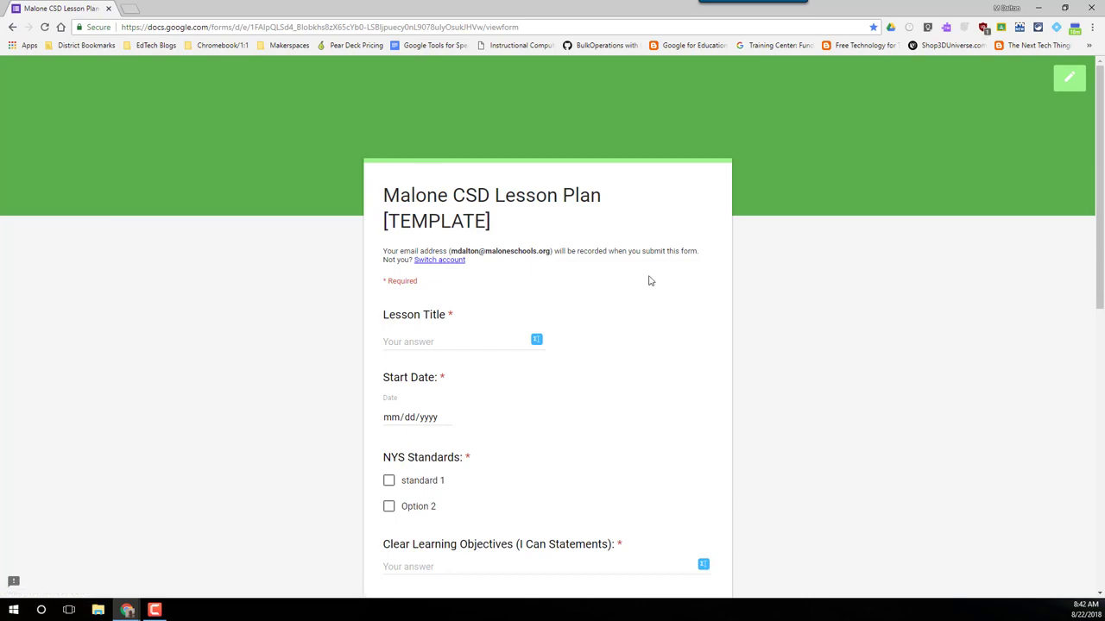
{"action": "scroll", "coordinate": [731, 409], "scroll_direction": "down", "scroll_amount": 9}
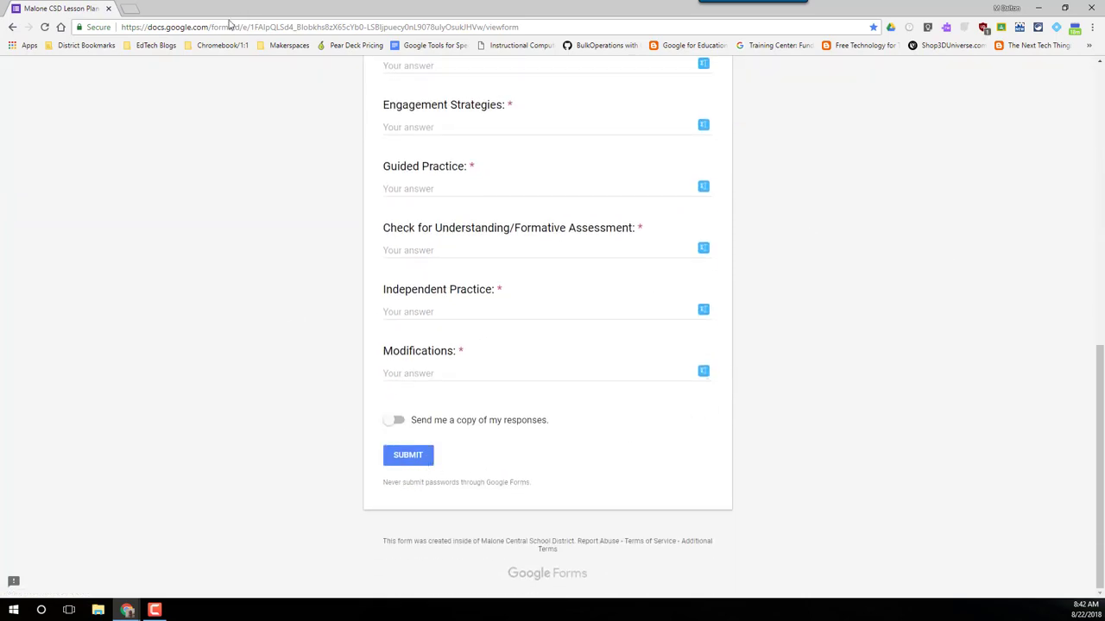
{"action": "scroll", "coordinate": [190, 109], "scroll_direction": "up", "scroll_amount": 10}
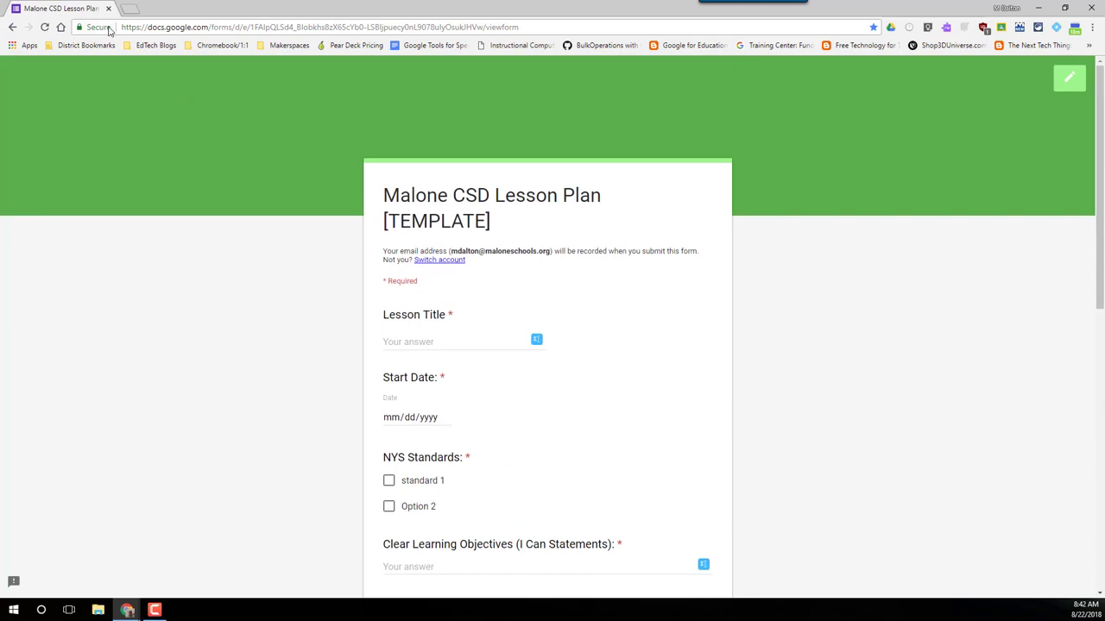